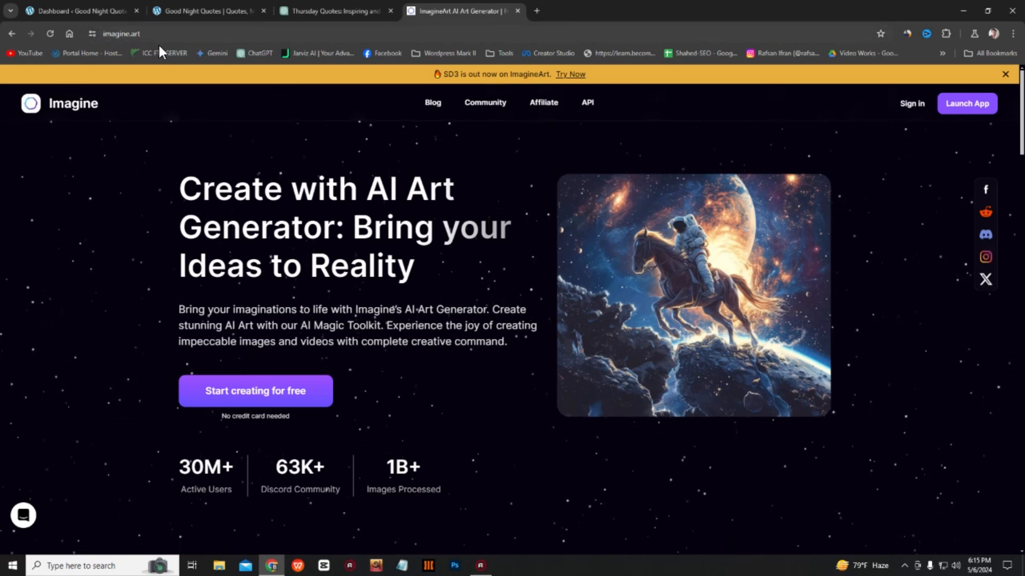
Look through the ImagineArt home page, examining the tools listed in the AI Image Generator Tools section.
scroll(513, 240, "down", 2)
scroll(398, 241, "down", 3)
scroll(397, 240, "up", 5)
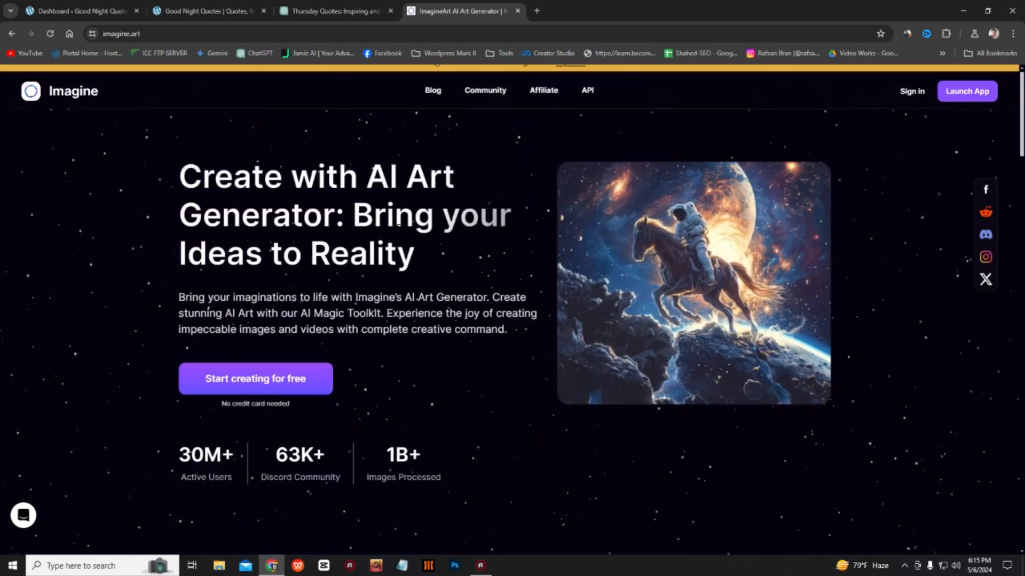
scroll(398, 240, "down", 7)
scroll(400, 243, "down", 12)
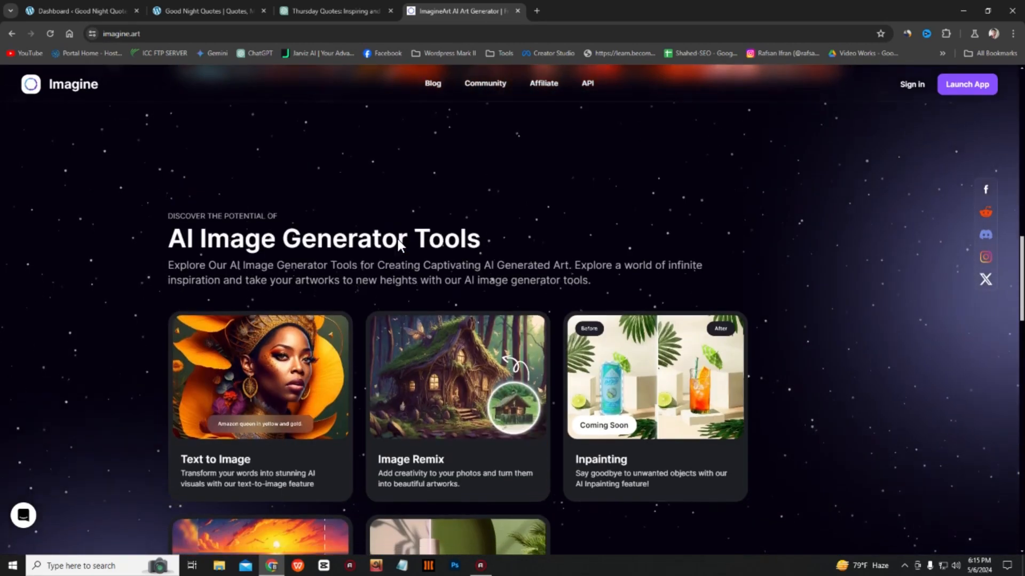
scroll(376, 219, "up", 1)
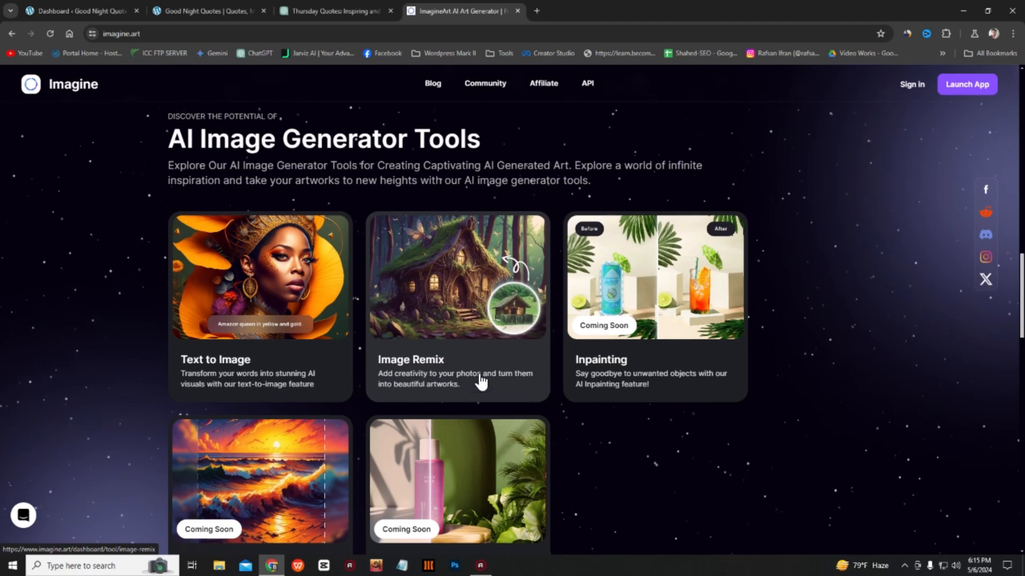
scroll(278, 484, "down", 2)
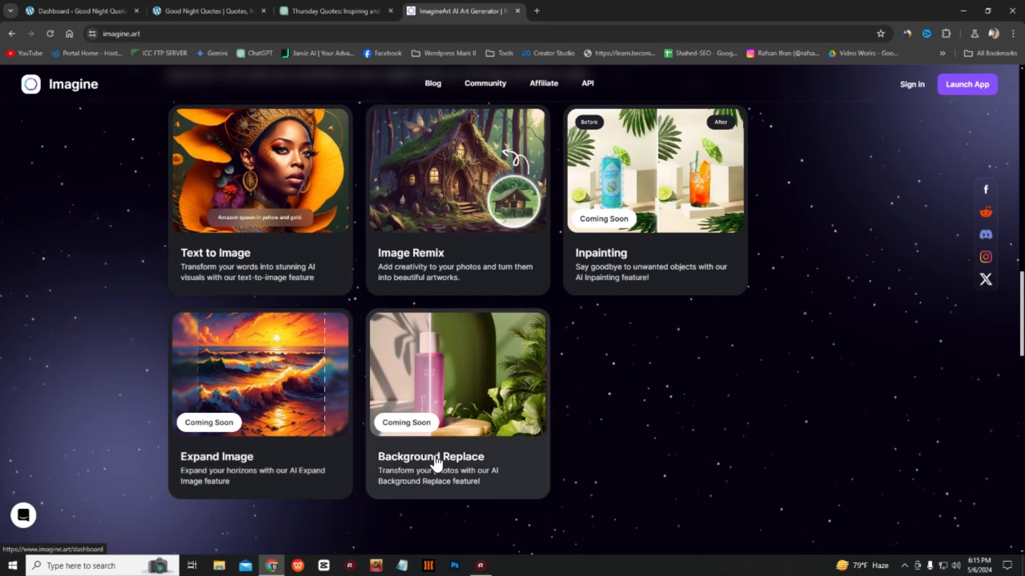
scroll(358, 449, "up", 3)
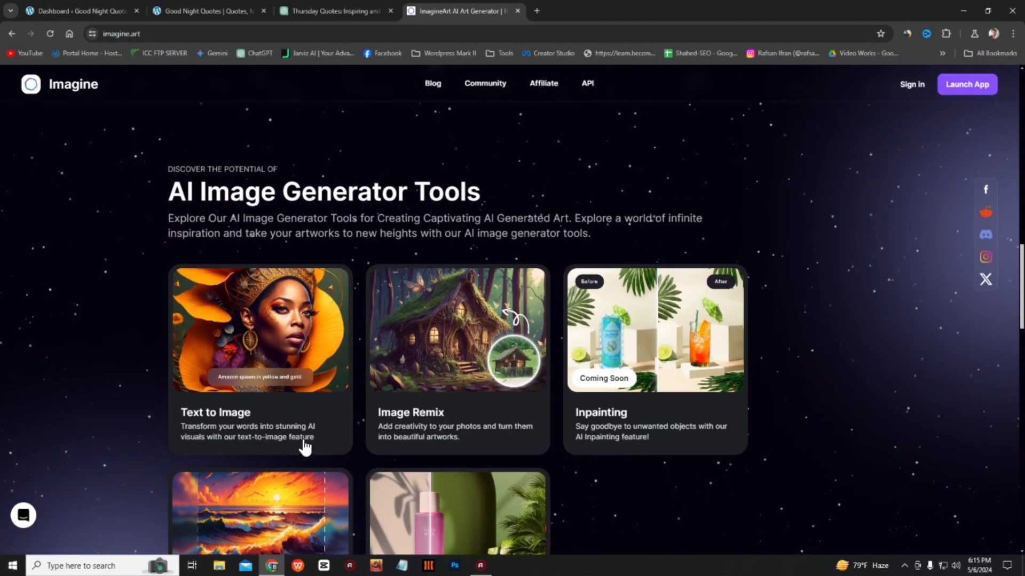
scroll(304, 446, "down", 2)
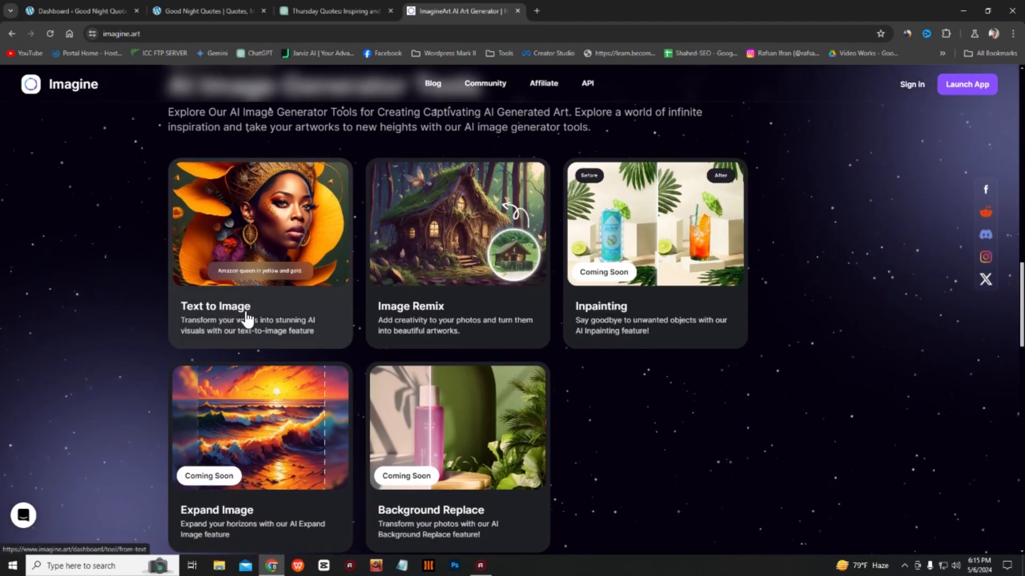
scroll(283, 325, "up", 4)
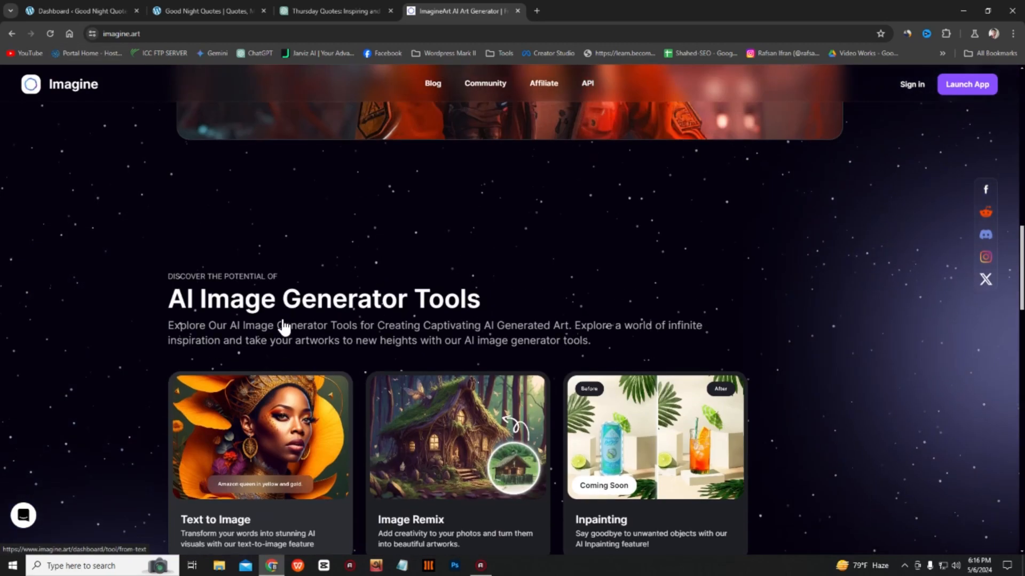
scroll(283, 325, "up", 6)
scroll(283, 321, "up", 10)
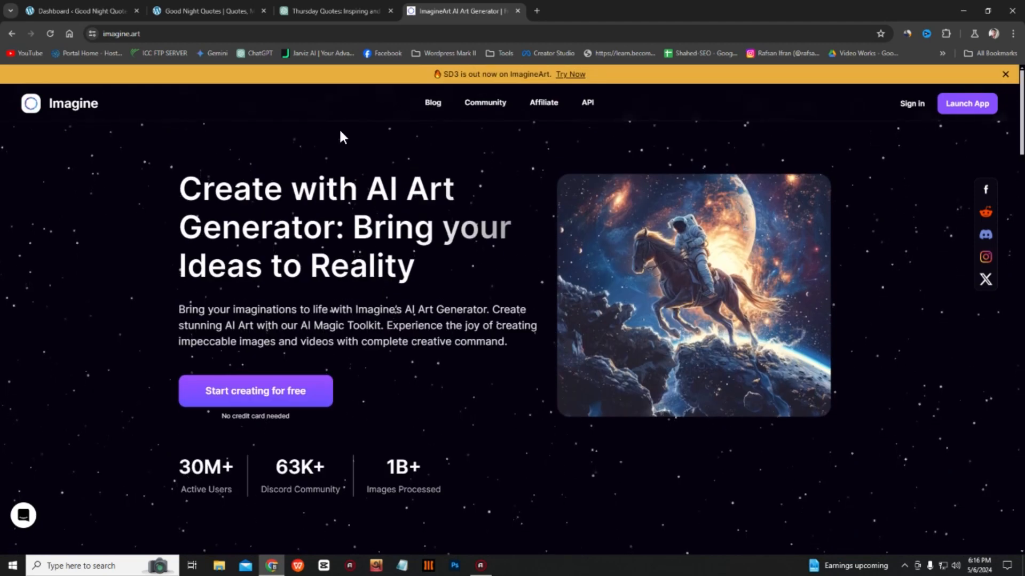
Sign in to the ImagineArt account and look over the Explore Tools section of the dashboard.
left_click(910, 106)
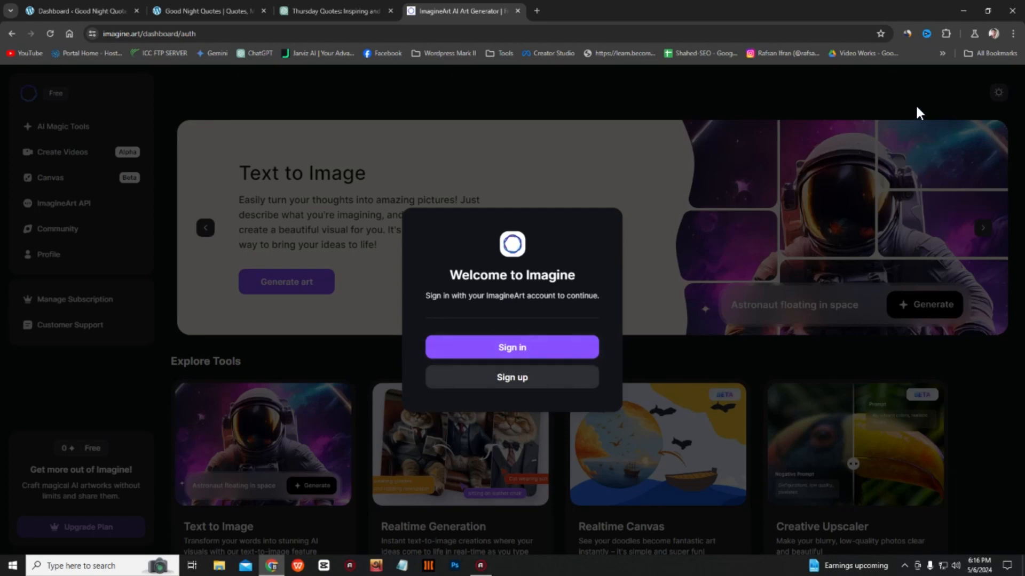
left_click(520, 351)
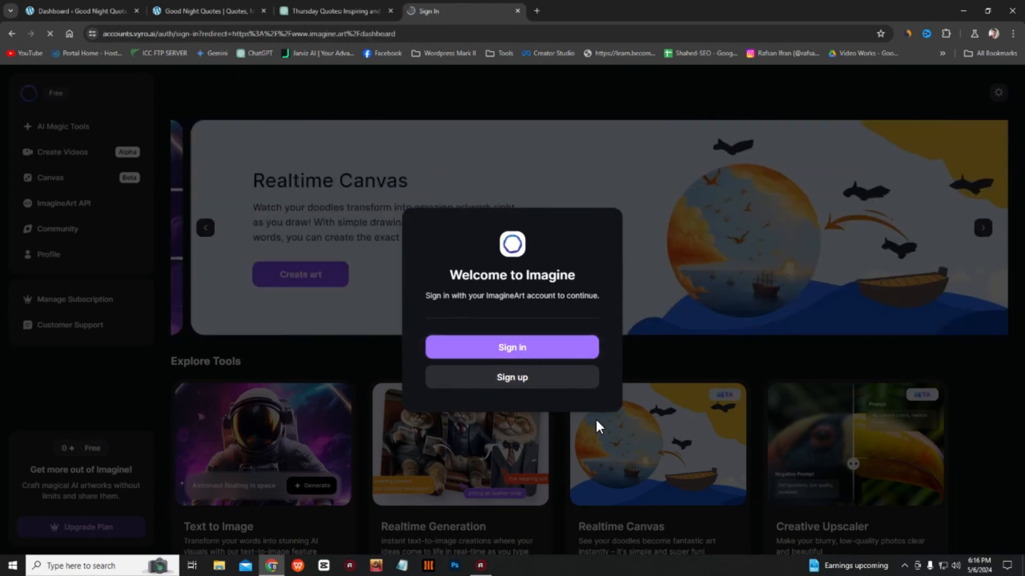
scroll(881, 294, "down", 5)
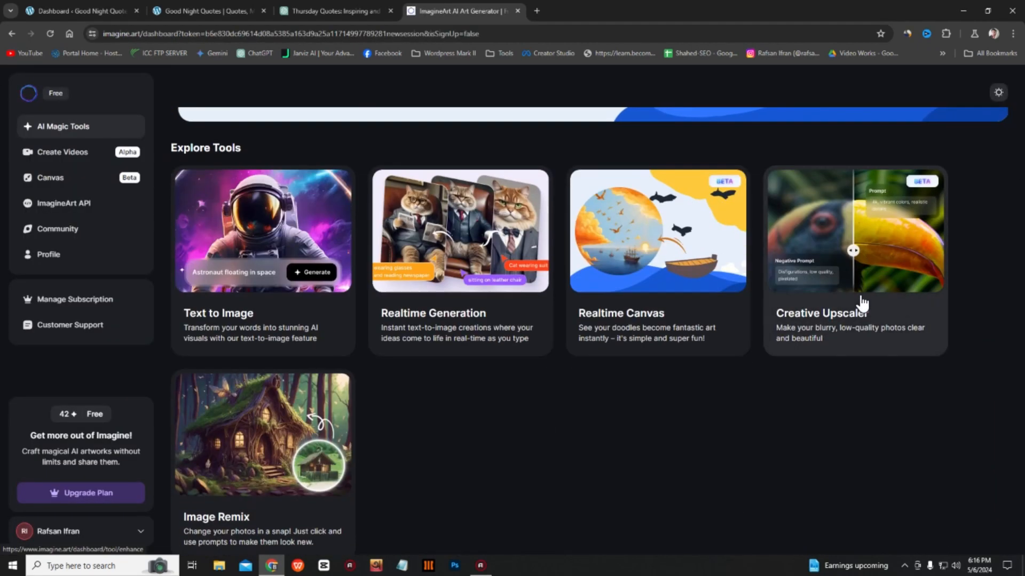
scroll(857, 293, "up", 5)
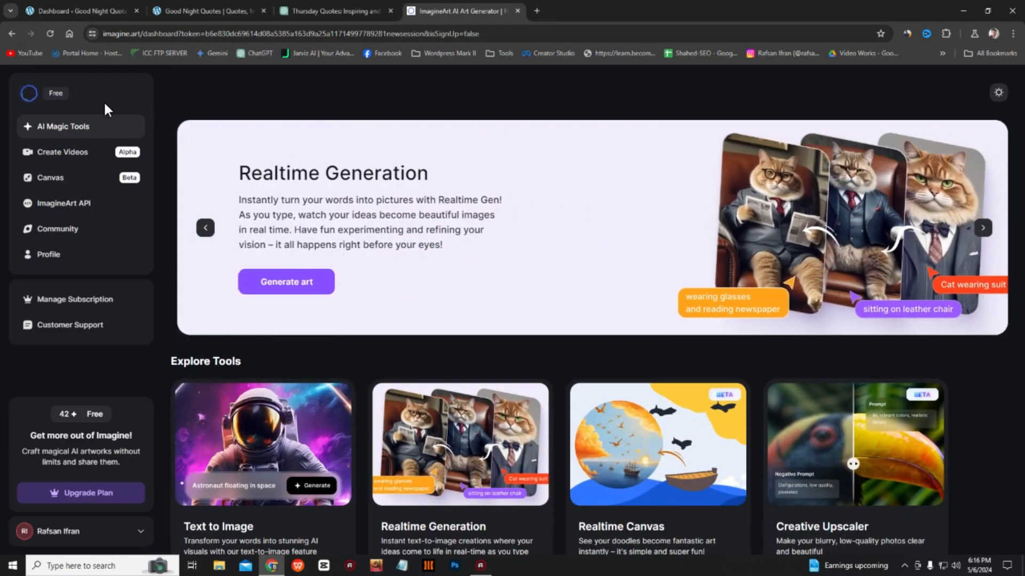
scroll(985, 235, "down", 2)
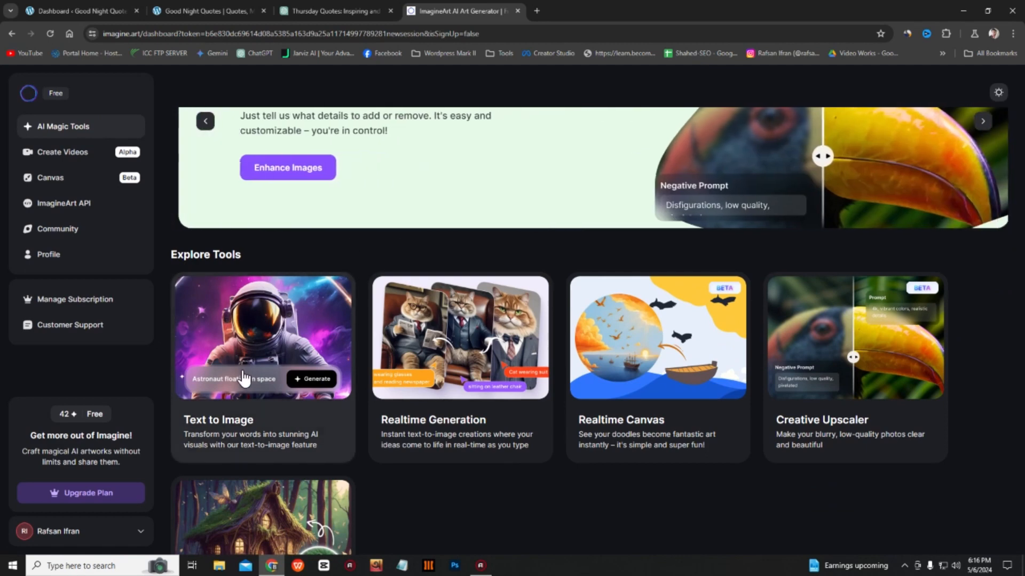
scroll(273, 255, "down", 2)
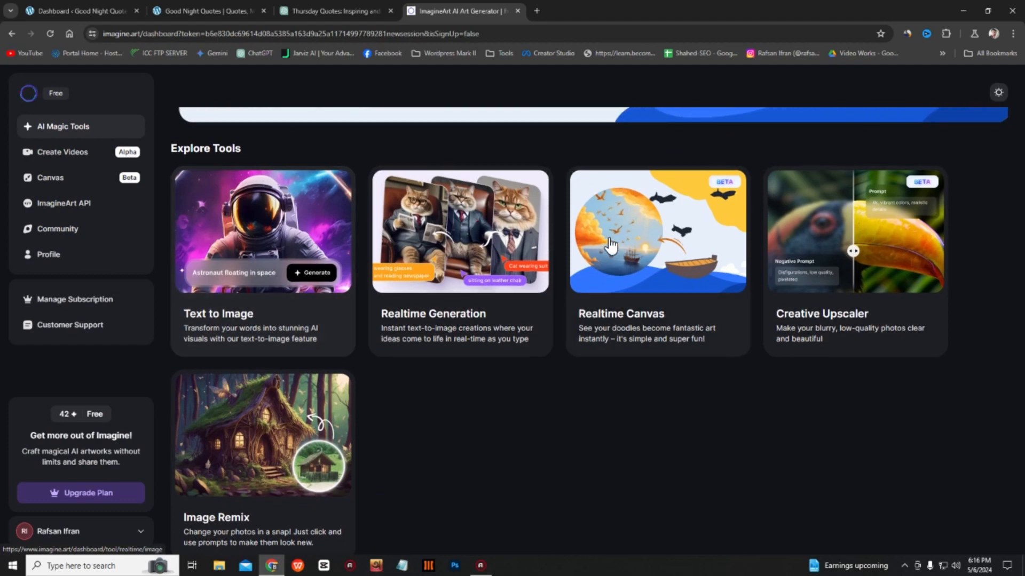
scroll(470, 252, "up", 4)
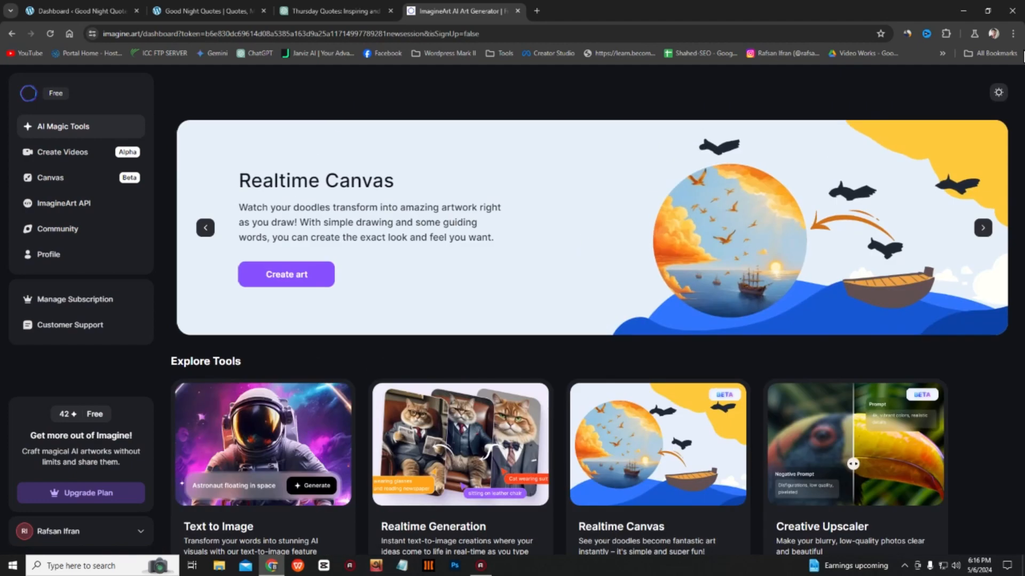
Switch the dashboard to the light theme and back to the dark theme.
left_click(1000, 95)
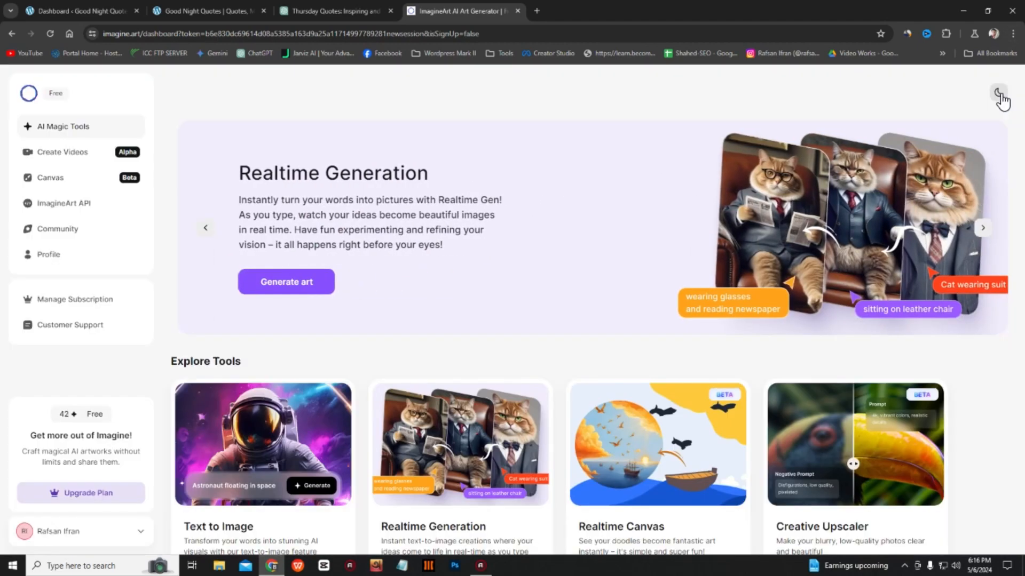
left_click(1000, 95)
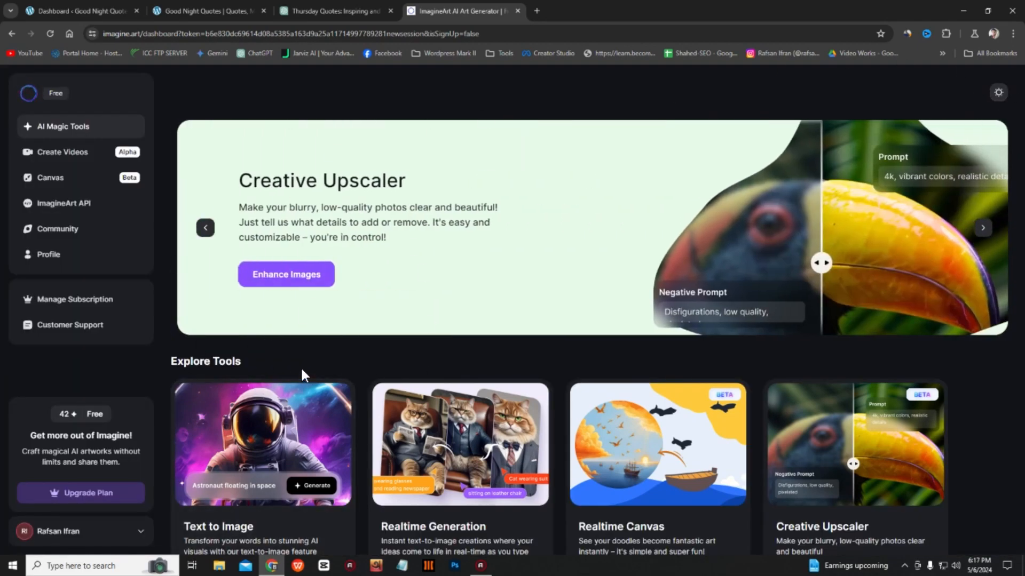
Open the Text to Image tool and enter the prompt "3 friends on a magical journey like Harry potter world, magical, ulltra hd, adventure, colorful".
scroll(302, 374, "down", 3)
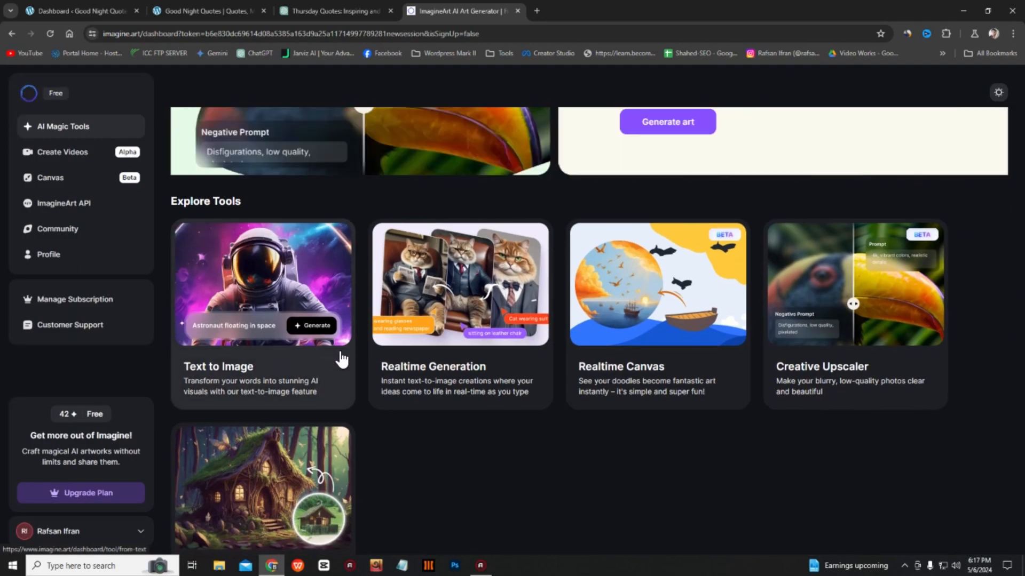
left_click(236, 374)
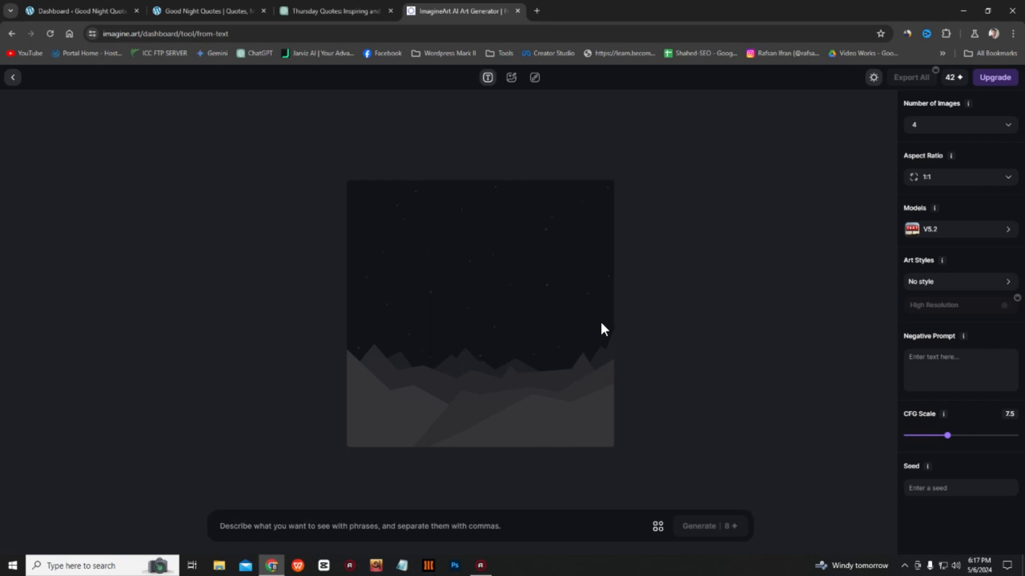
left_click(493, 512)
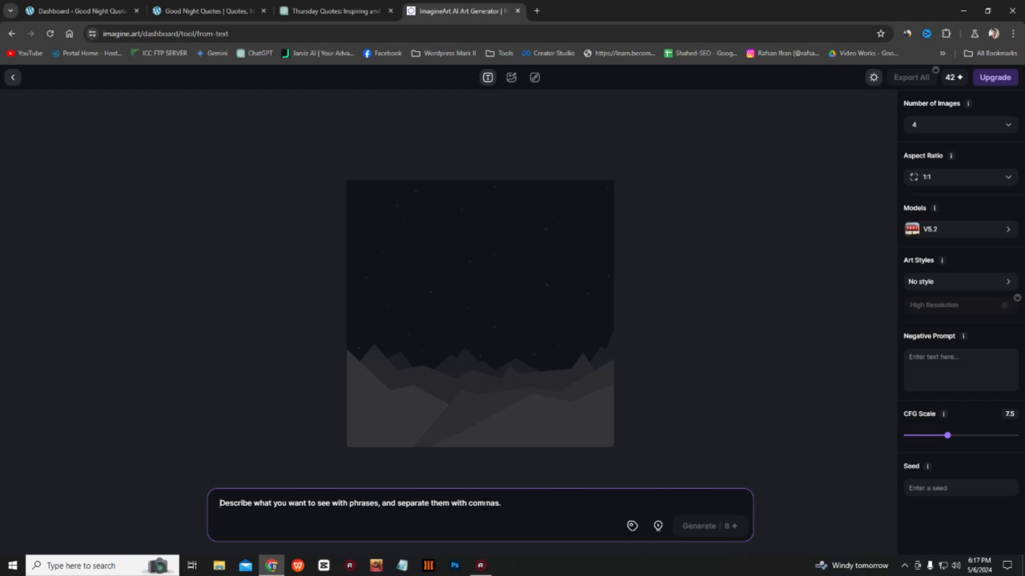
type("3 fr")
type("iends on a majical journey like Harry potter world, magical, ulltra hd, adventure")
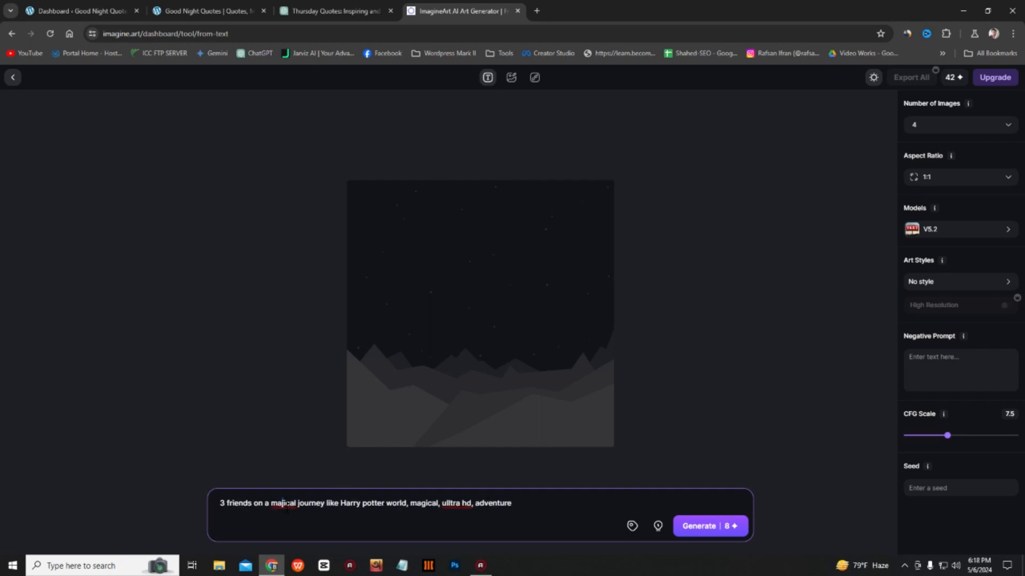
key("BackSpace")
type("g")
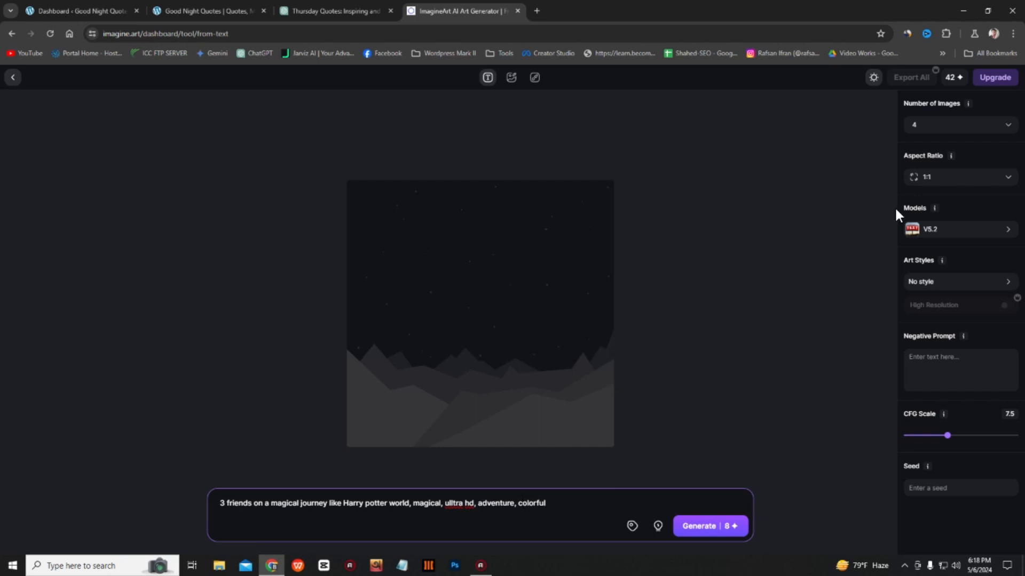
Enlarge the page display and choose 4 as the number of images to generate.
key("ctrl+plus")
key("ctrl+plus")
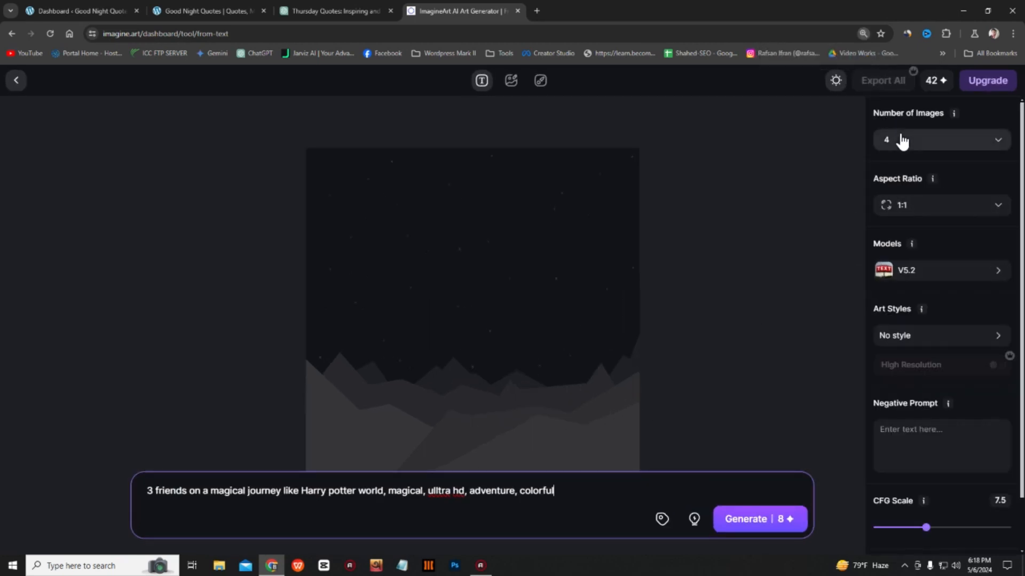
left_click(938, 150)
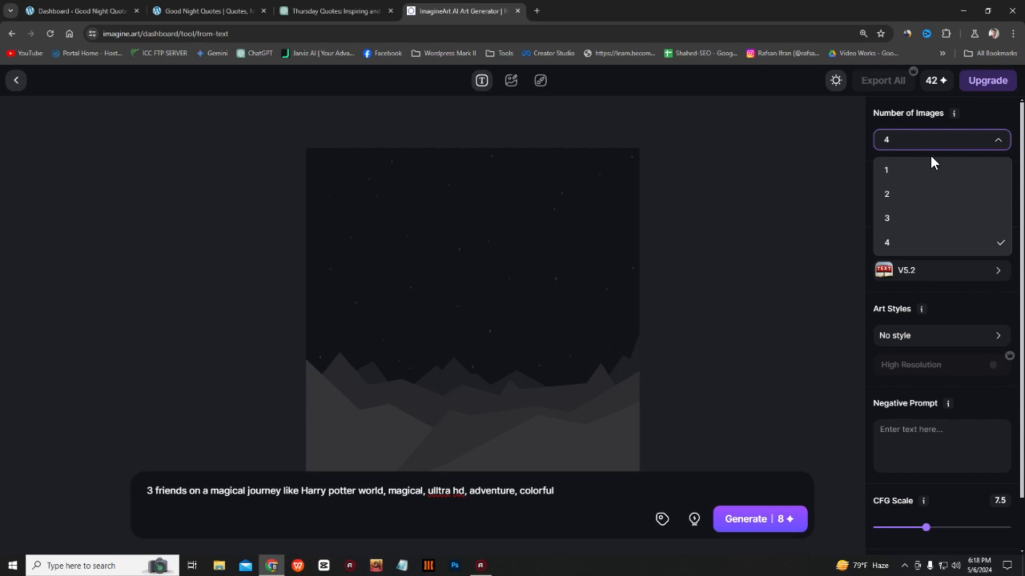
left_click(902, 248)
mouse_move(944, 81)
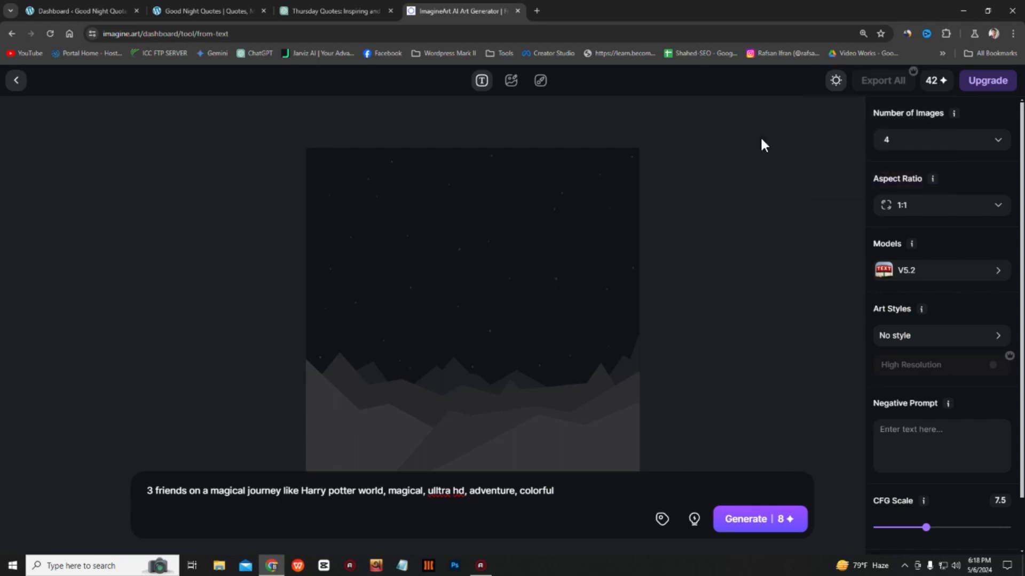
Try to set the aspect ratio to 16:9, and choose 1:1 instead.
left_click(913, 211)
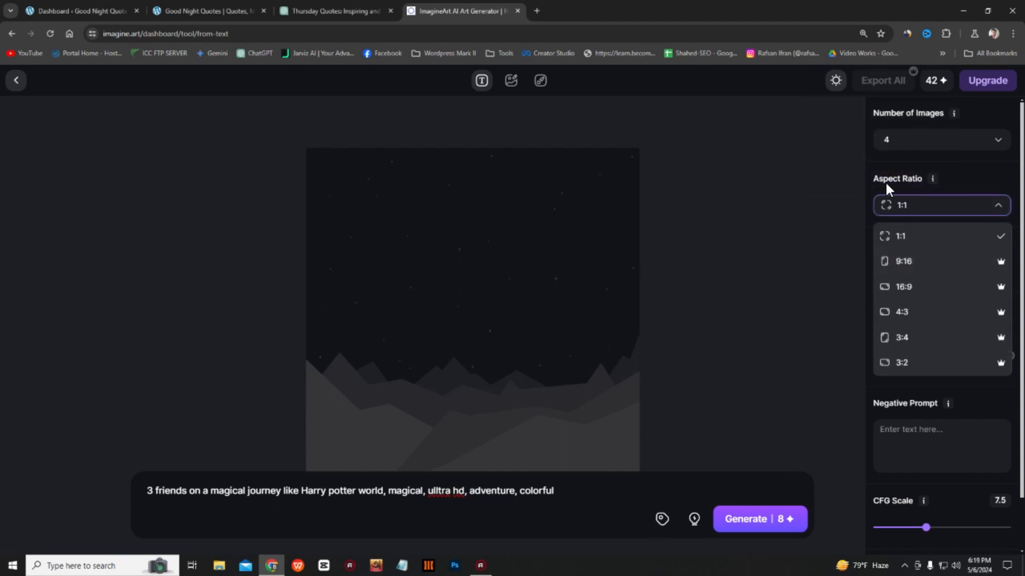
left_click(917, 292)
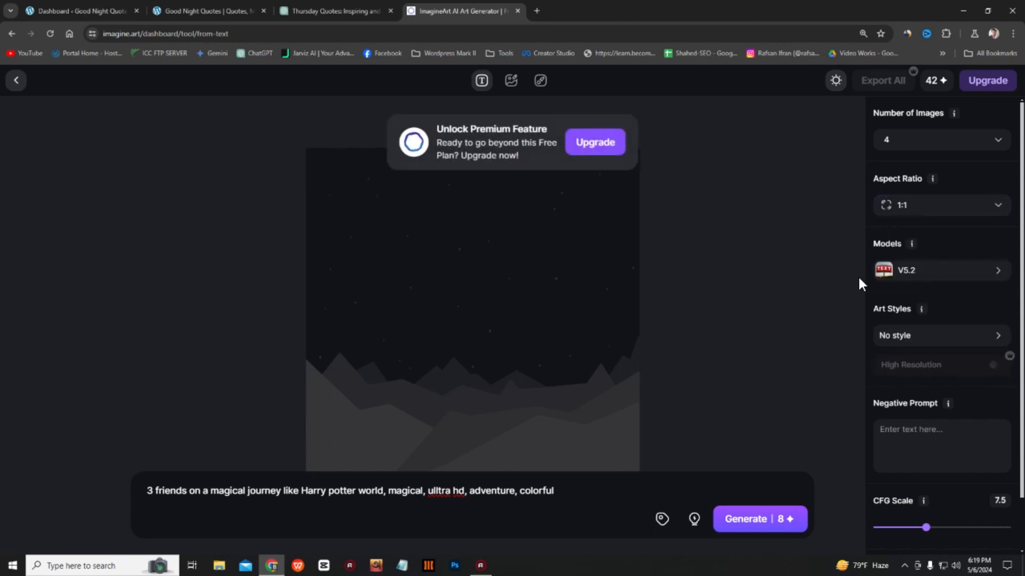
left_click(929, 274)
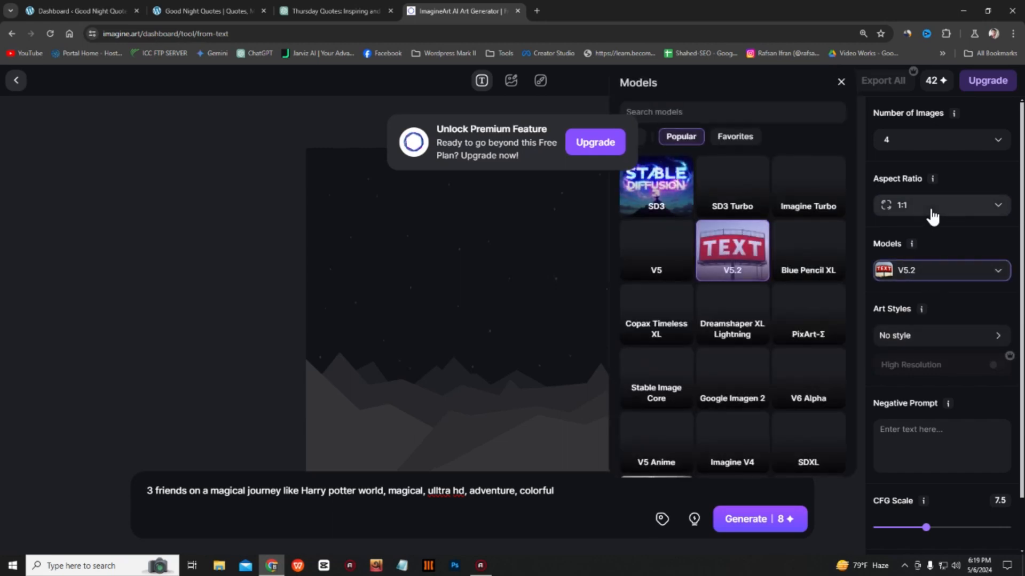
left_click(931, 209)
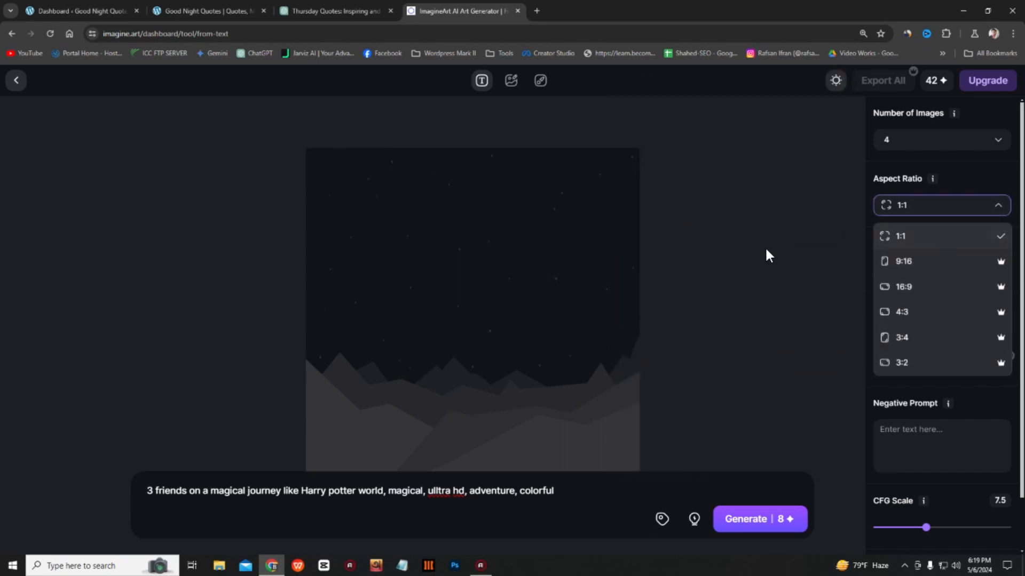
left_click(917, 244)
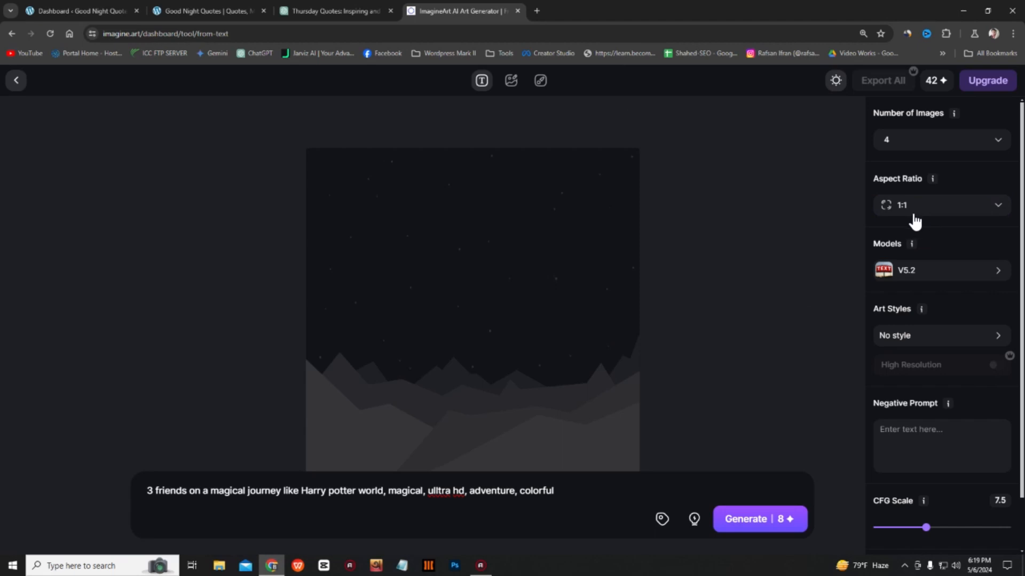
Select V5 as the image generation model and close the model list.
left_click(920, 281)
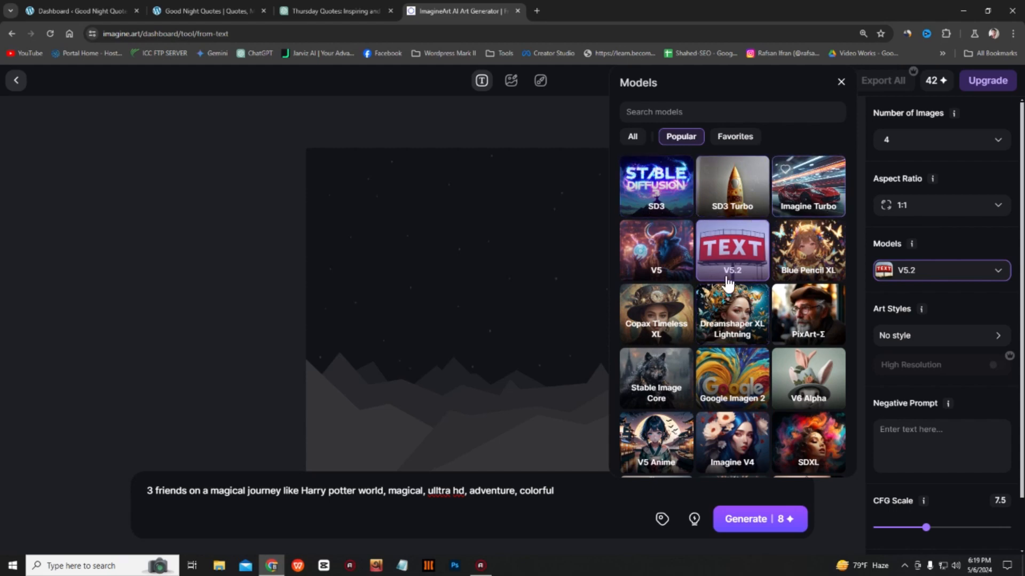
left_click(665, 259)
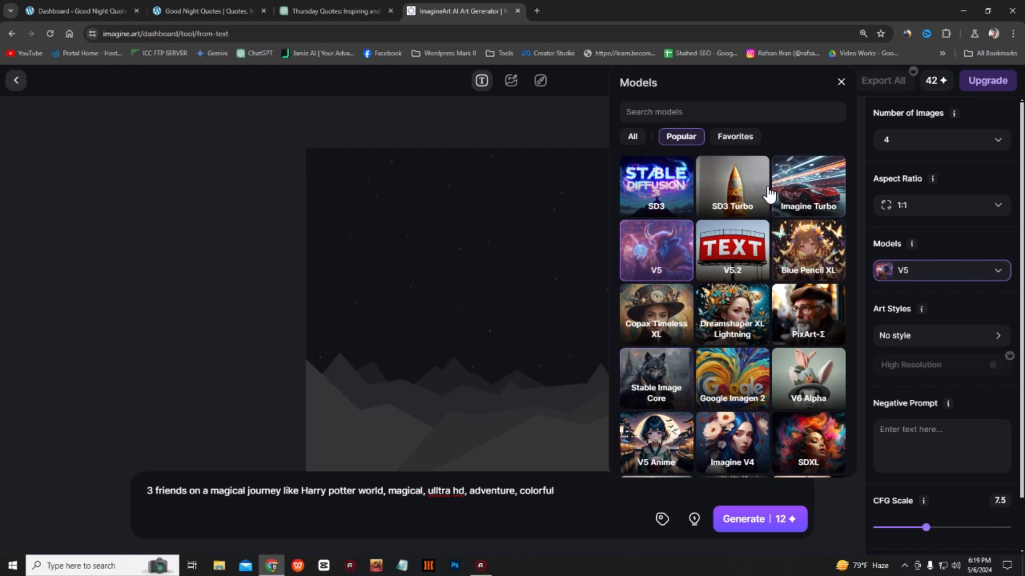
left_click(841, 81)
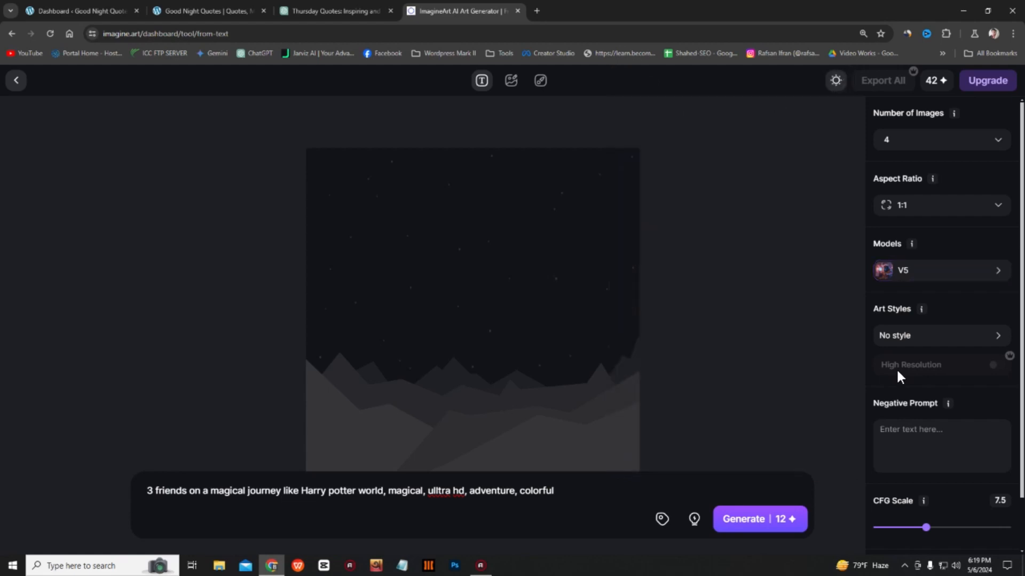
Apply the Euphoric art style to the image generation settings.
left_click(919, 339)
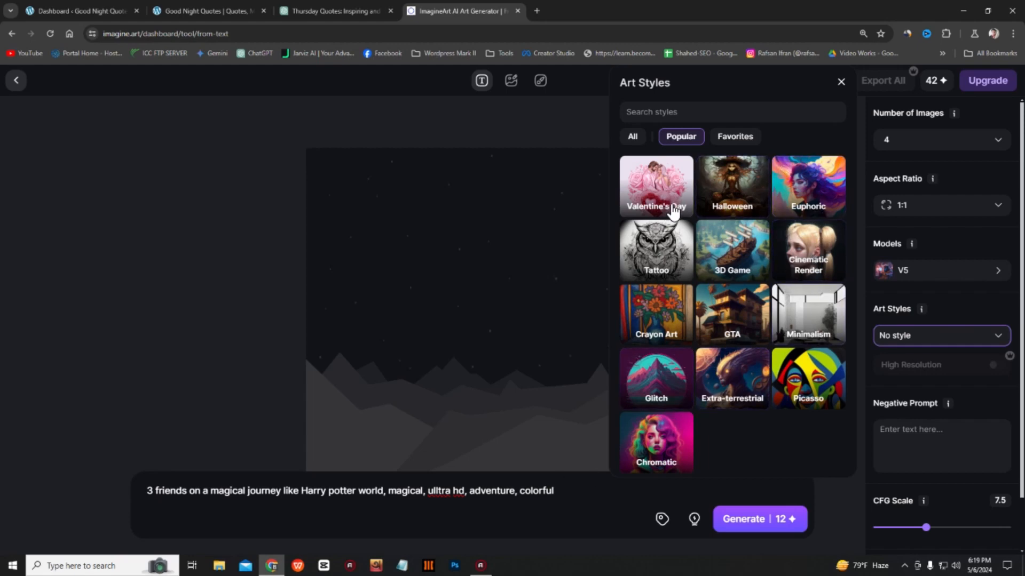
left_click(824, 212)
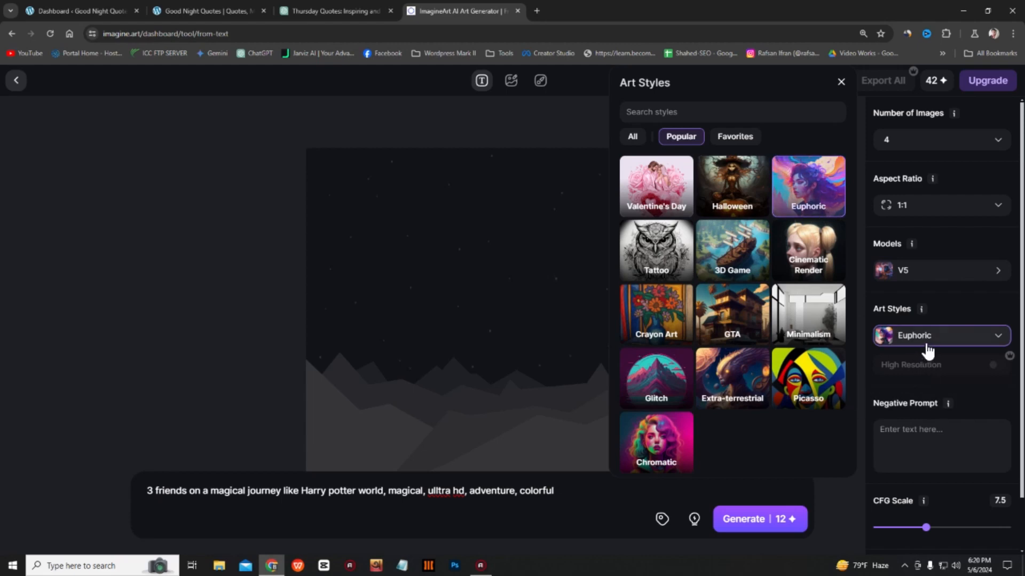
Close the art style list, generate the images from the current prompt, reset the page zoom and dismiss the token purchase offer.
left_click(963, 299)
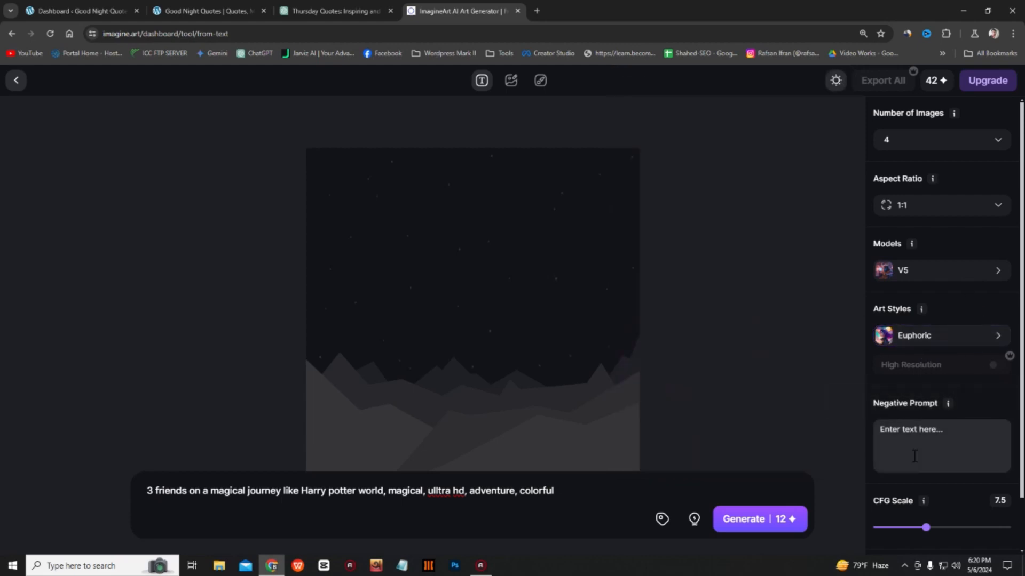
scroll(832, 452, "down", 1)
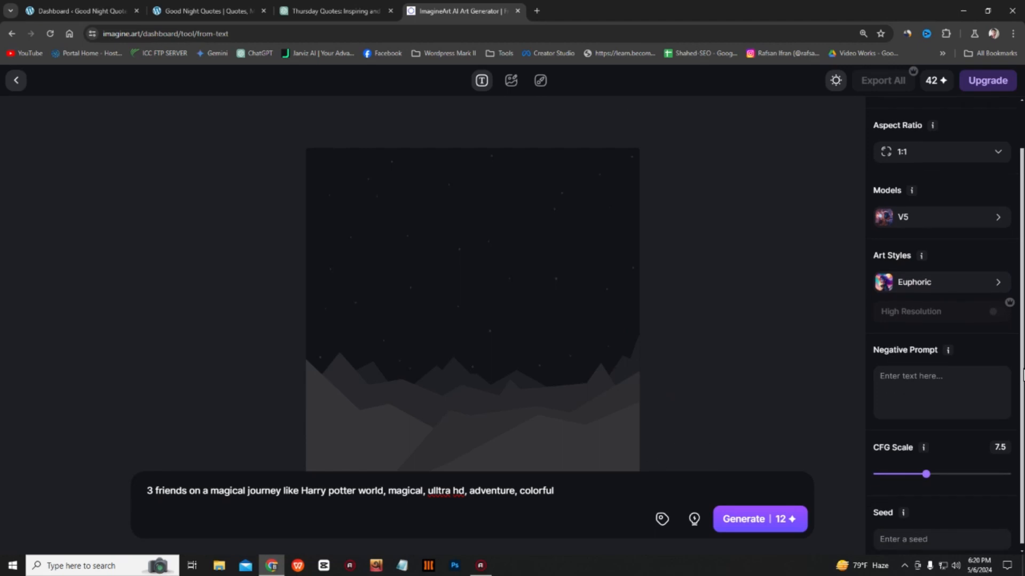
scroll(1022, 374, "up", 1)
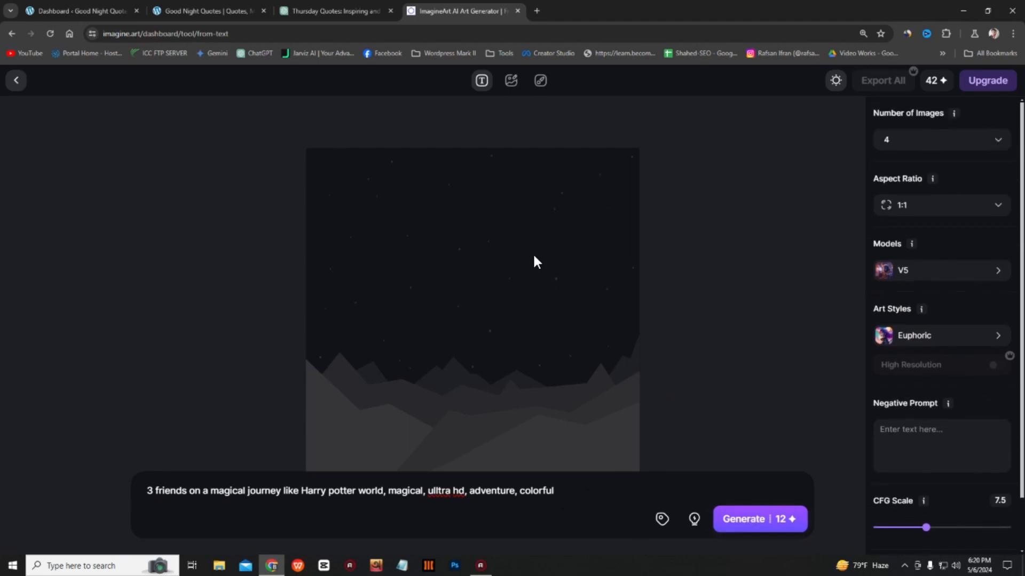
left_click(759, 522)
key("ctrl+minus")
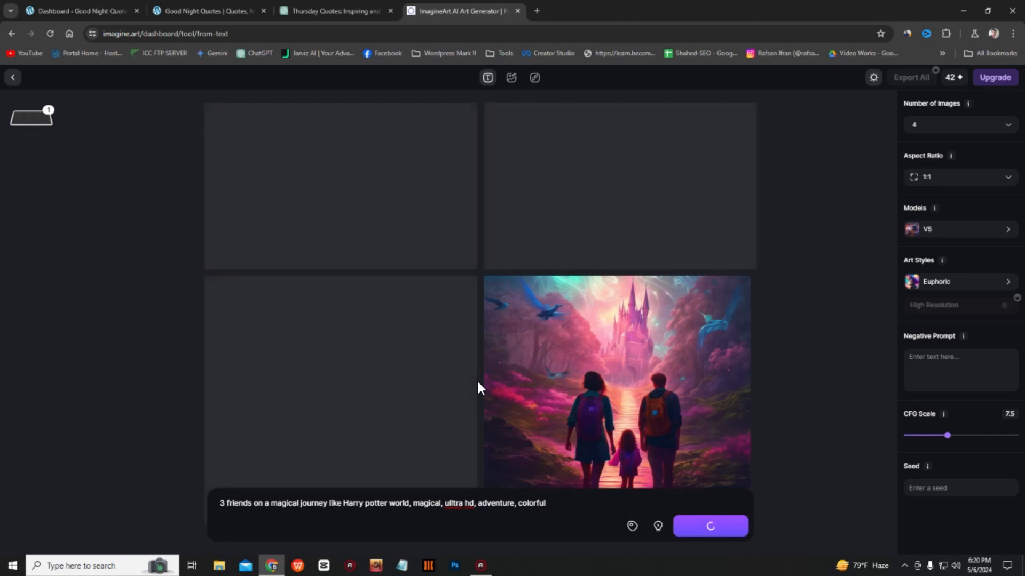
mouse_move(655, 484)
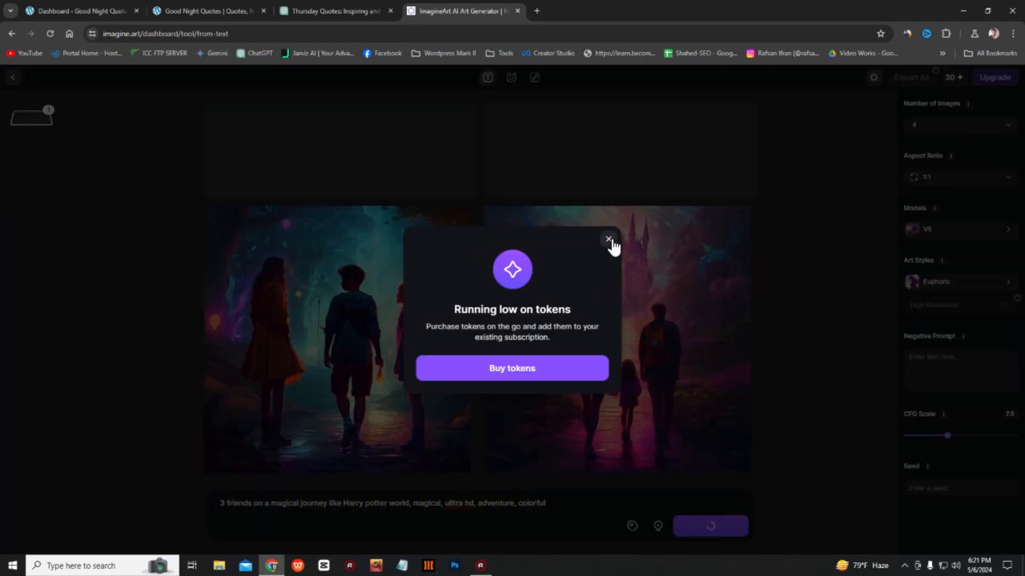
left_click(608, 240)
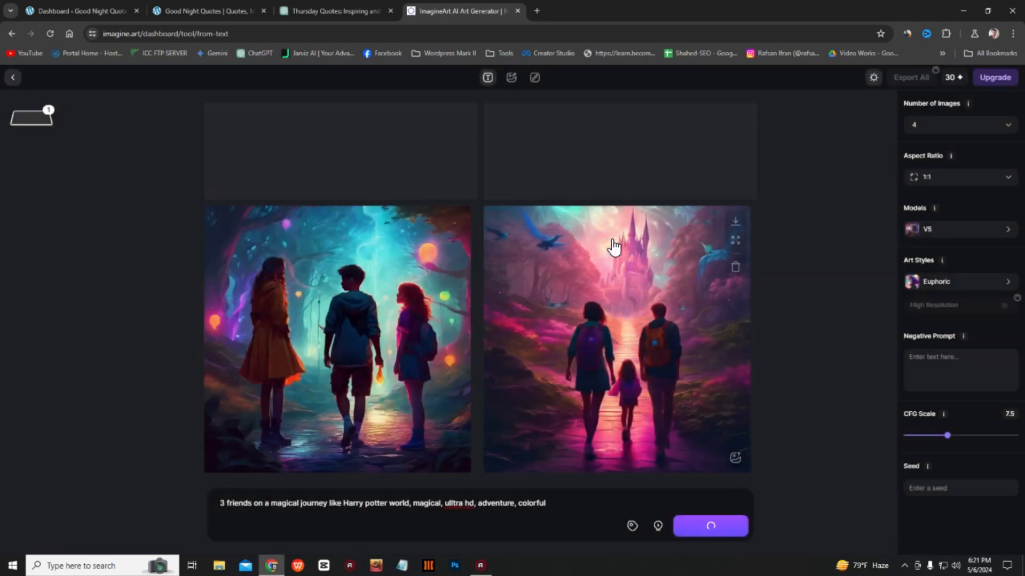
Open the first generated image, with three figures facing the castle, in the enlarged preview and close it again.
mouse_move(955, 77)
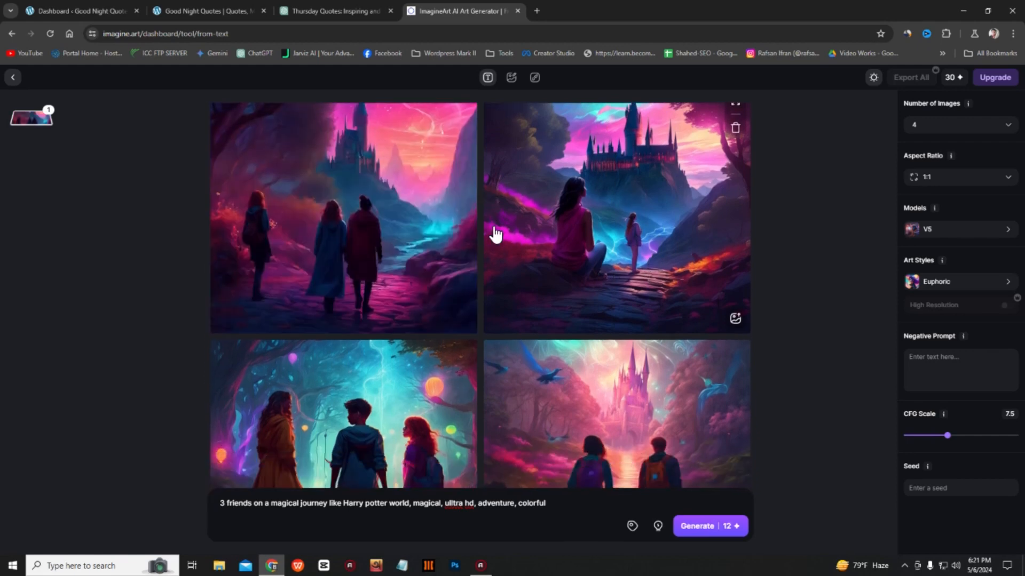
left_click(360, 243)
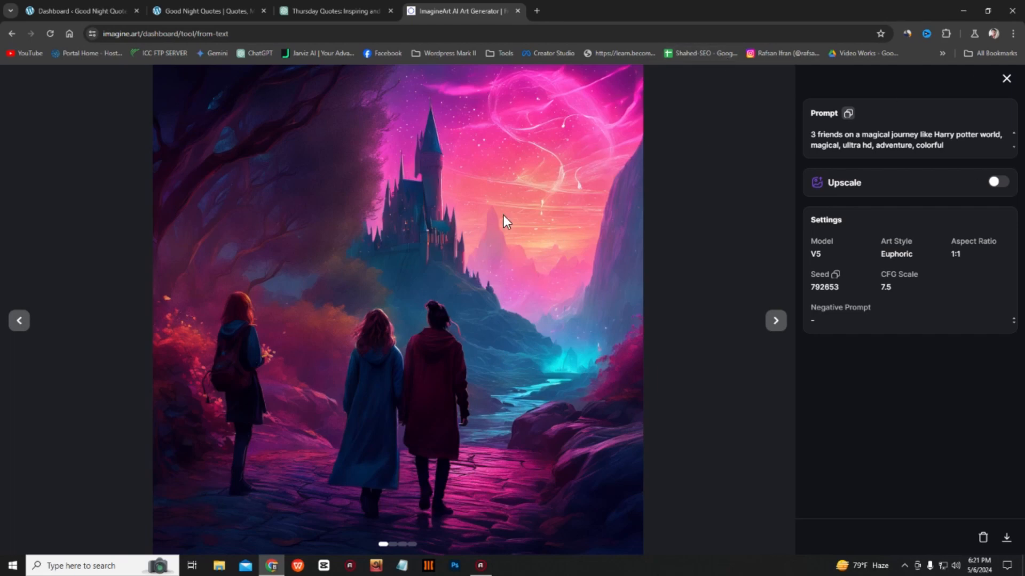
left_click(1006, 79)
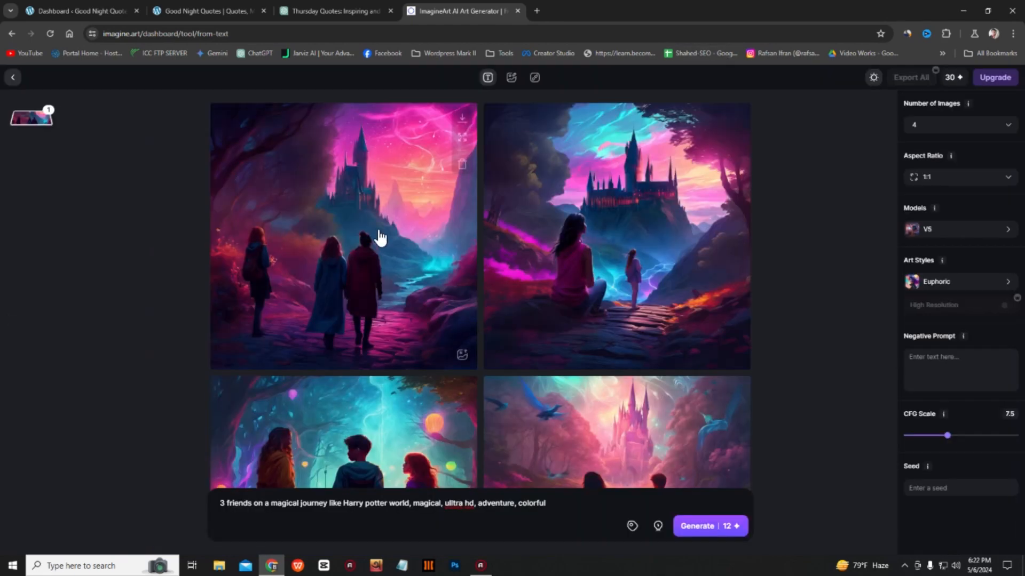
Download the first castle image and the image of three friends in the glowing lantern forest.
left_click(462, 120)
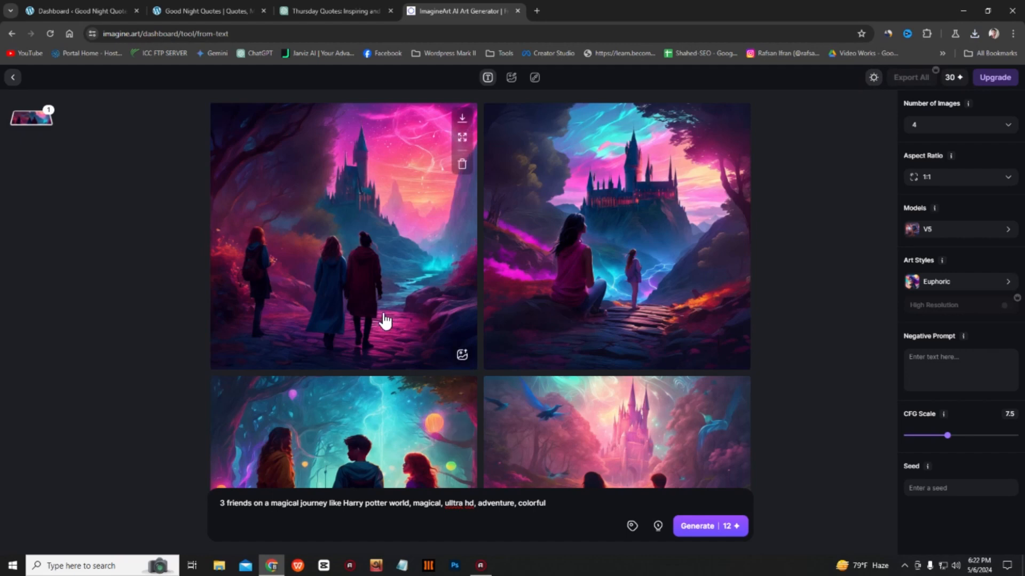
scroll(384, 320, "down", 3)
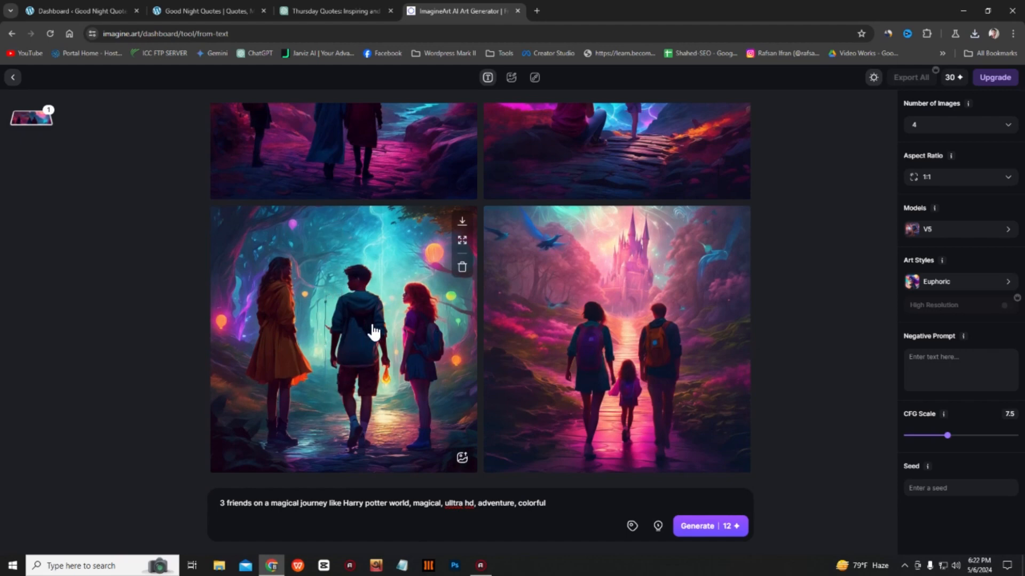
left_click(462, 222)
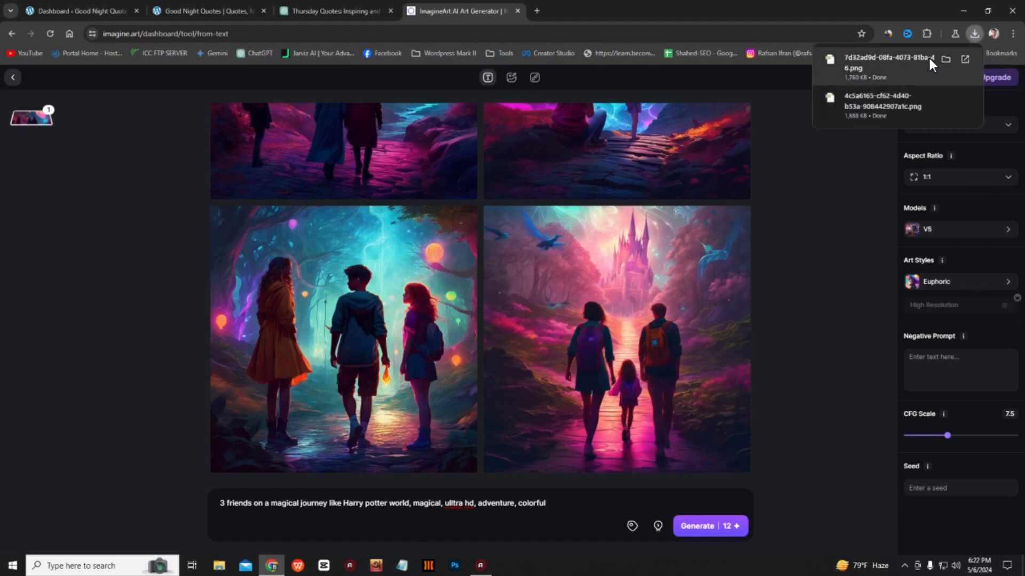
Show the downloaded files in their folder, examine the lantern forest image up close in the photo viewer, and close the viewer.
left_click(948, 59)
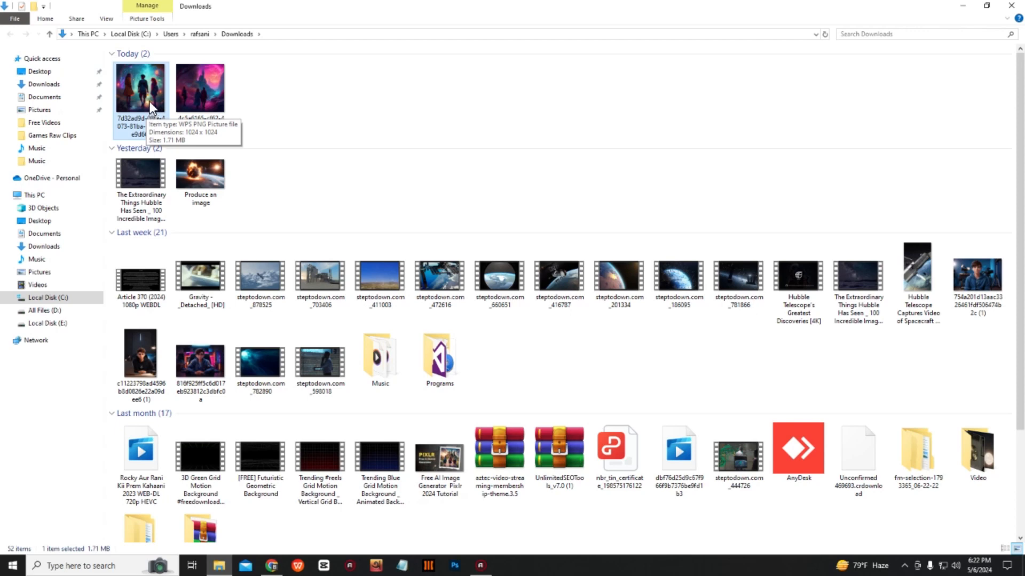
right_click(150, 107)
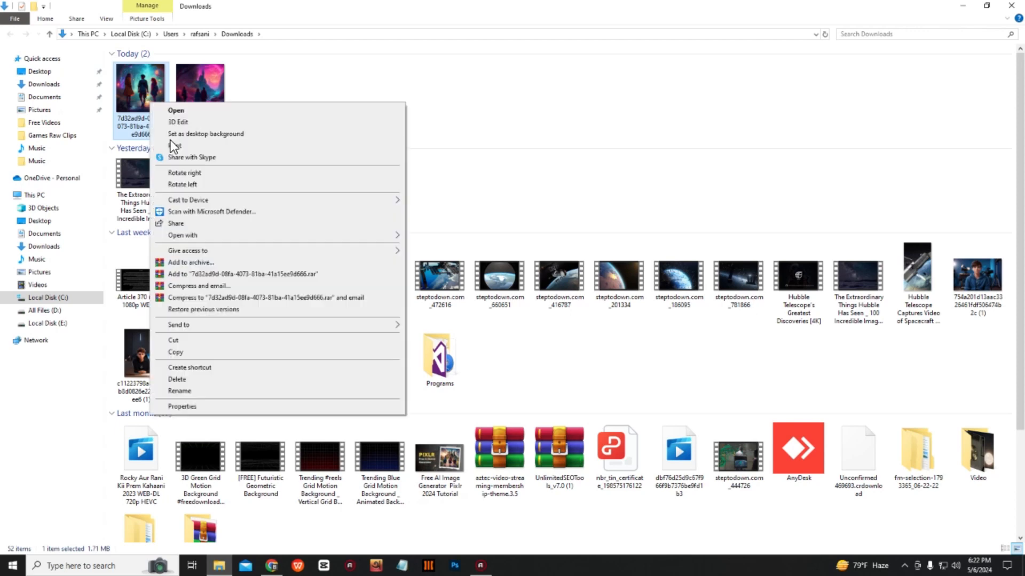
left_click(188, 391)
double_click(137, 82)
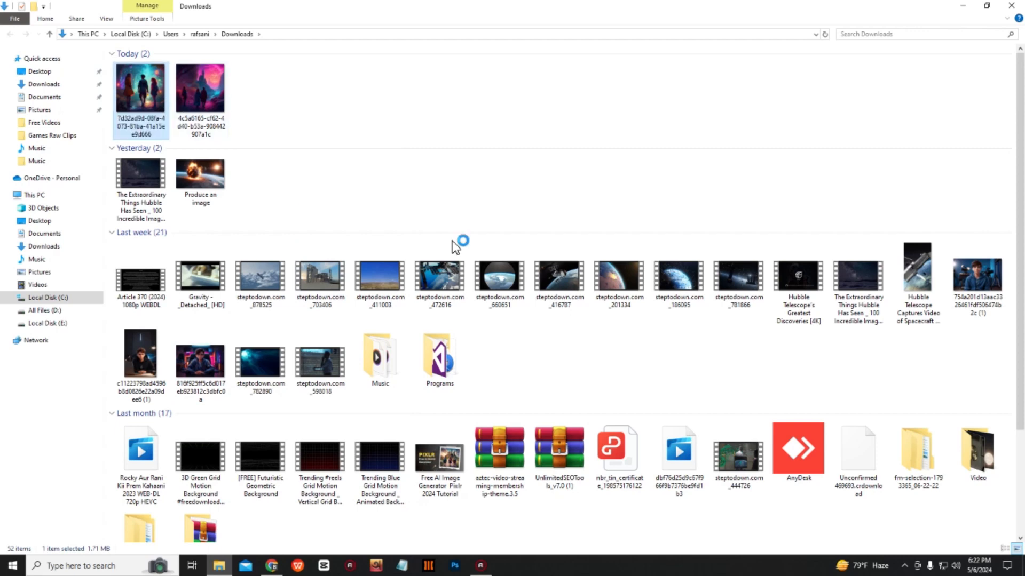
left_click(666, 127)
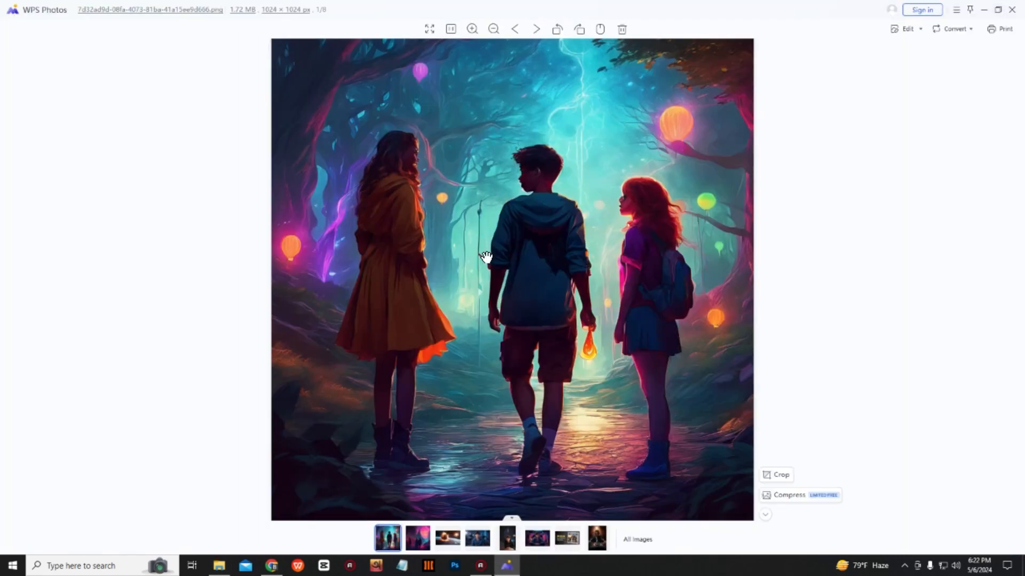
scroll(479, 232, "up", 3)
scroll(479, 232, "up", 1)
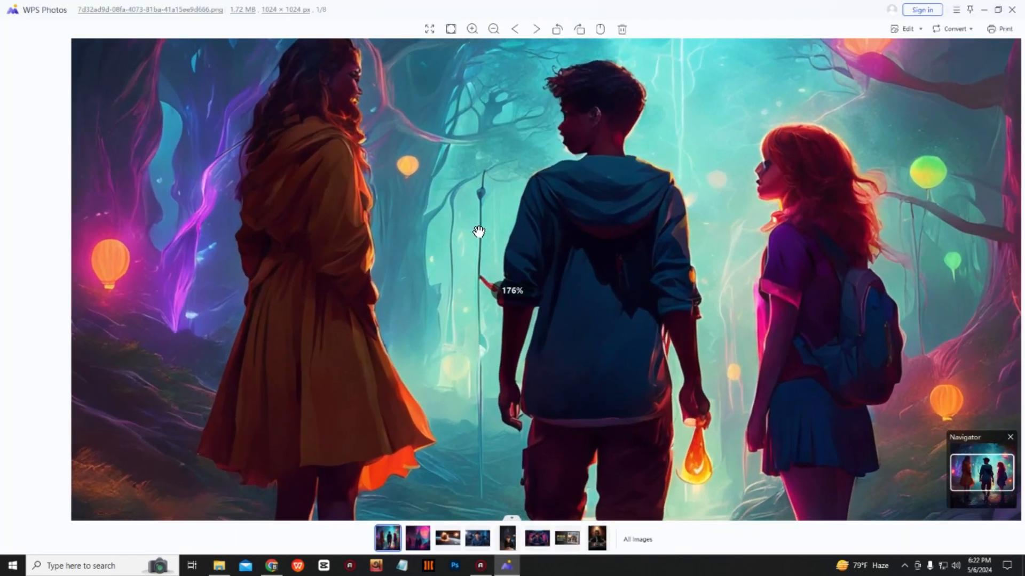
scroll(479, 231, "down", 4)
scroll(479, 231, "up", 1)
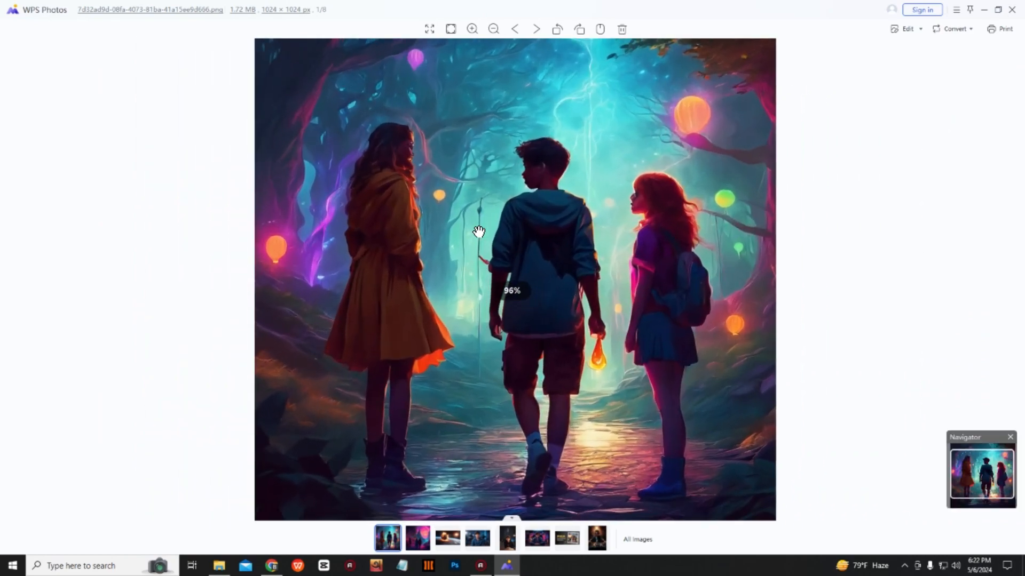
scroll(479, 231, "up", 1)
left_click(1017, 9)
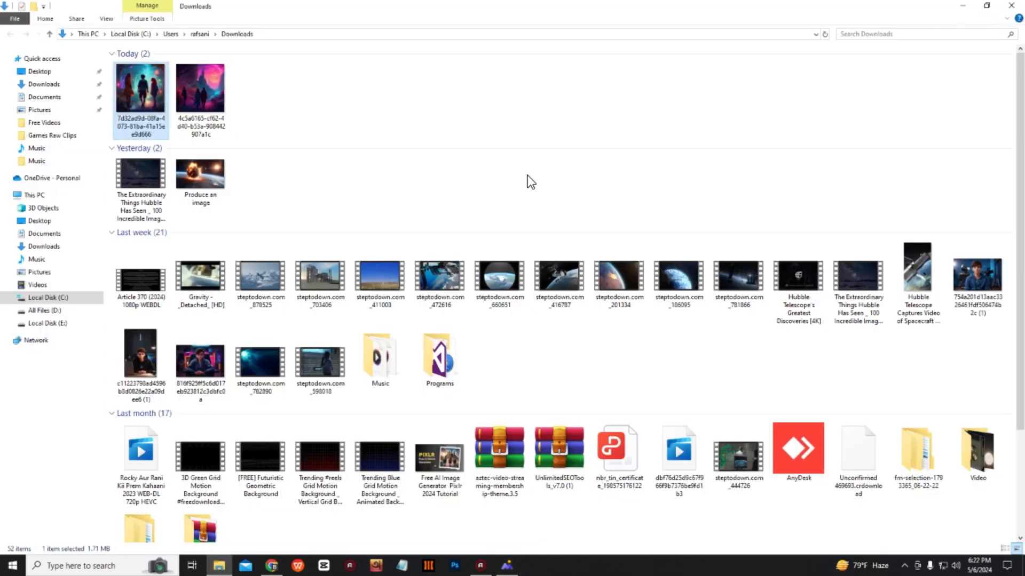
Switch back to ImagineArt in the browser and look over all the generated images.
key("alt+Tab")
scroll(515, 343, "up", 8)
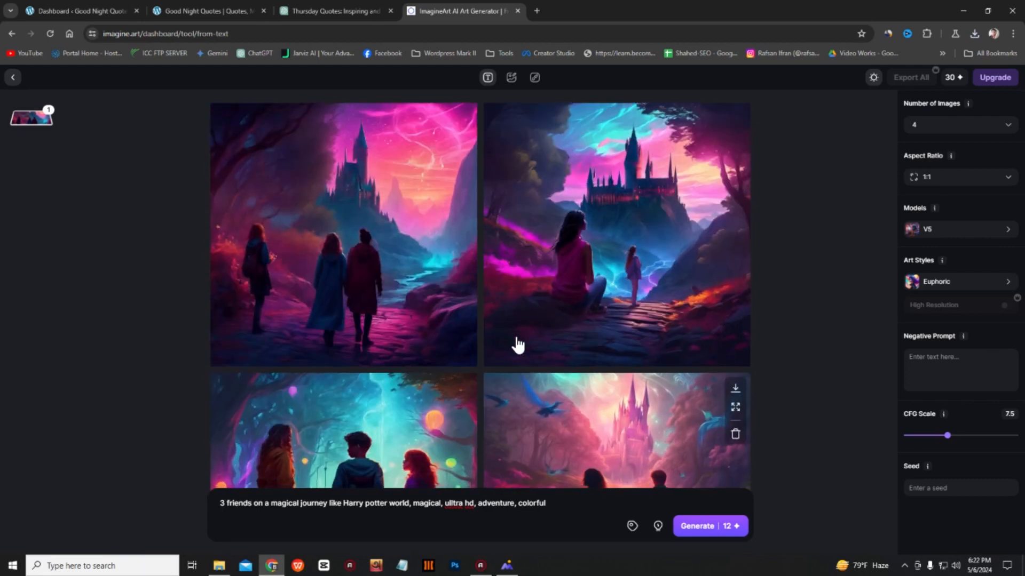
scroll(515, 344, "down", 8)
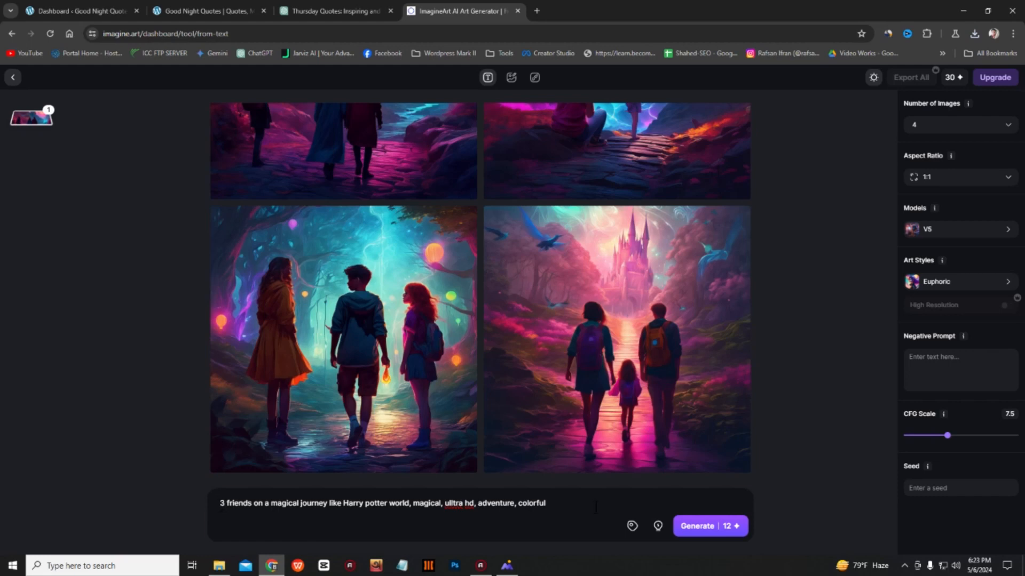
Replace "3 friends on a magical journey like Harry potter world, magical" in the prompt with "a man walking on the moon, a spacecraft behind him".
left_click(375, 504)
left_click_drag(441, 503, 219, 506)
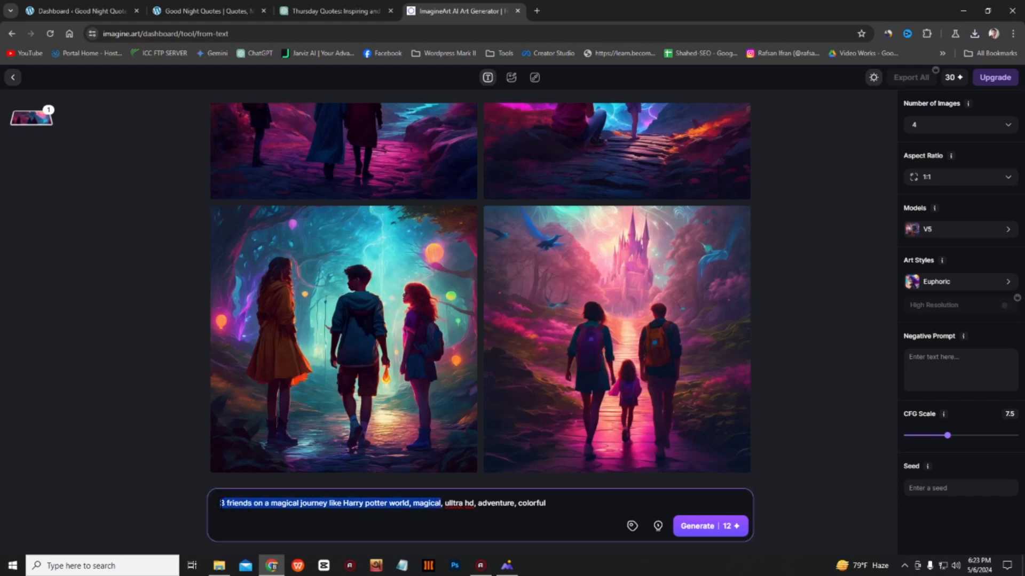
type("a man ")
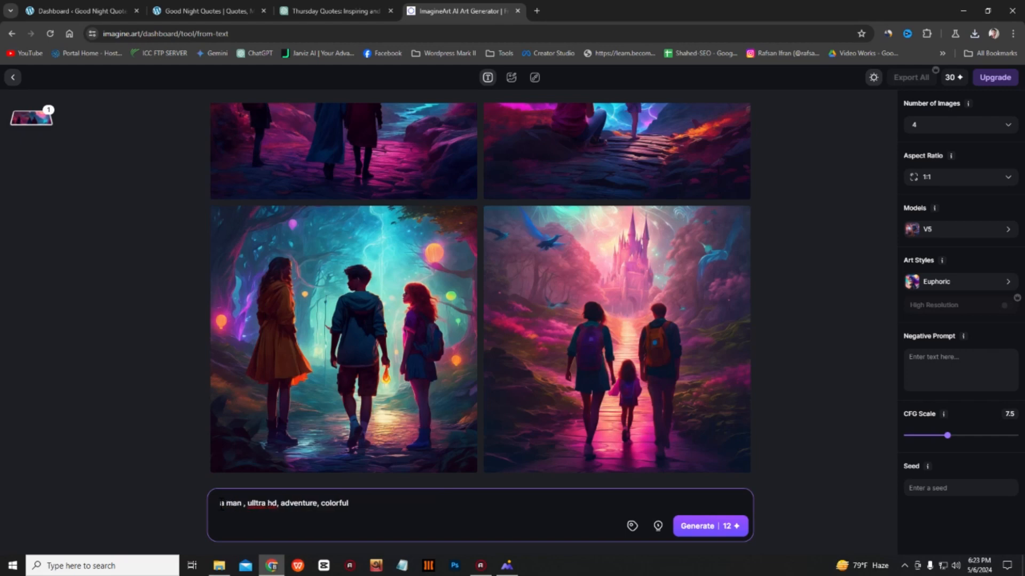
type("walking o")
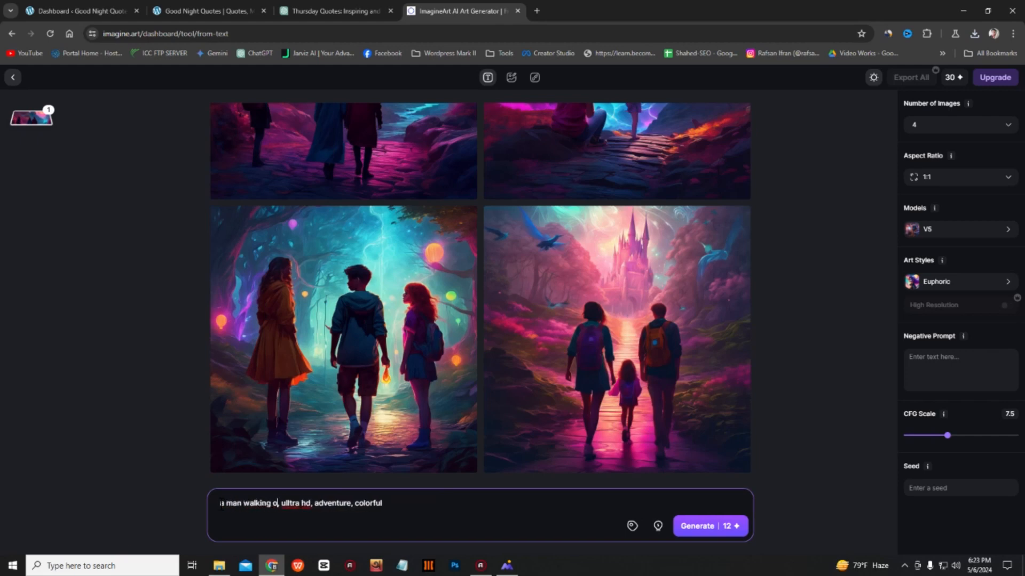
type("n the moon")
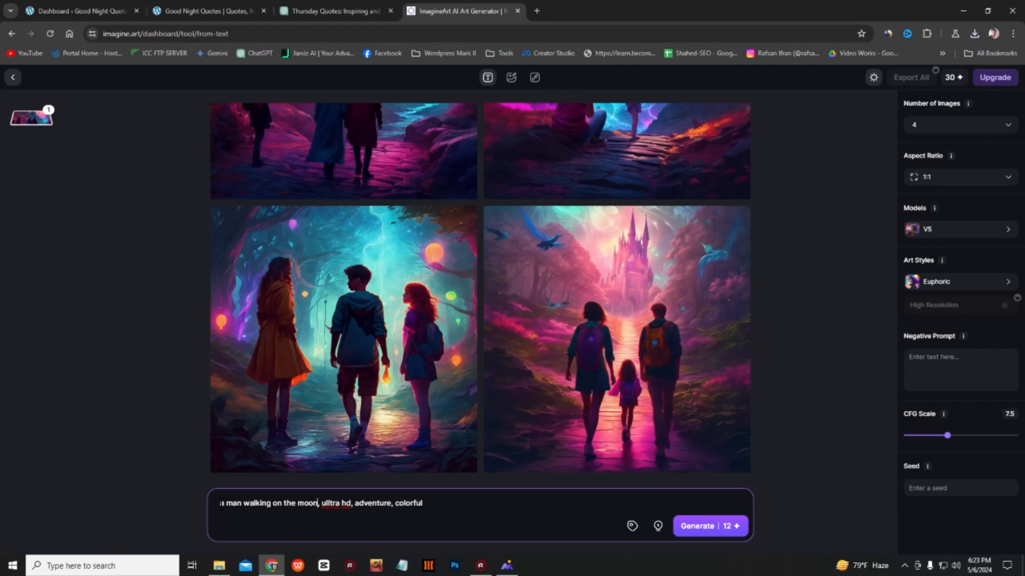
type(", a space")
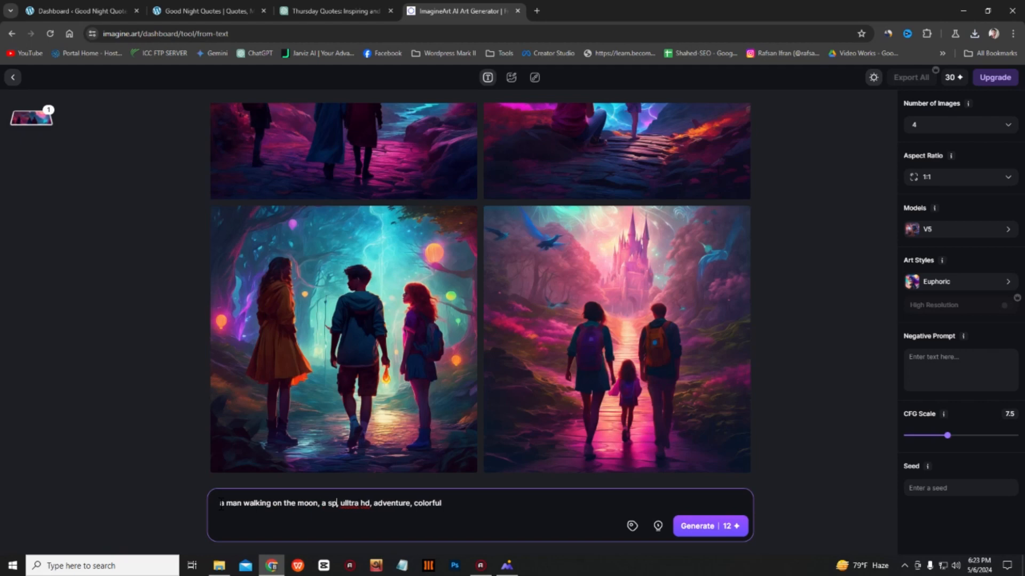
type("craft b")
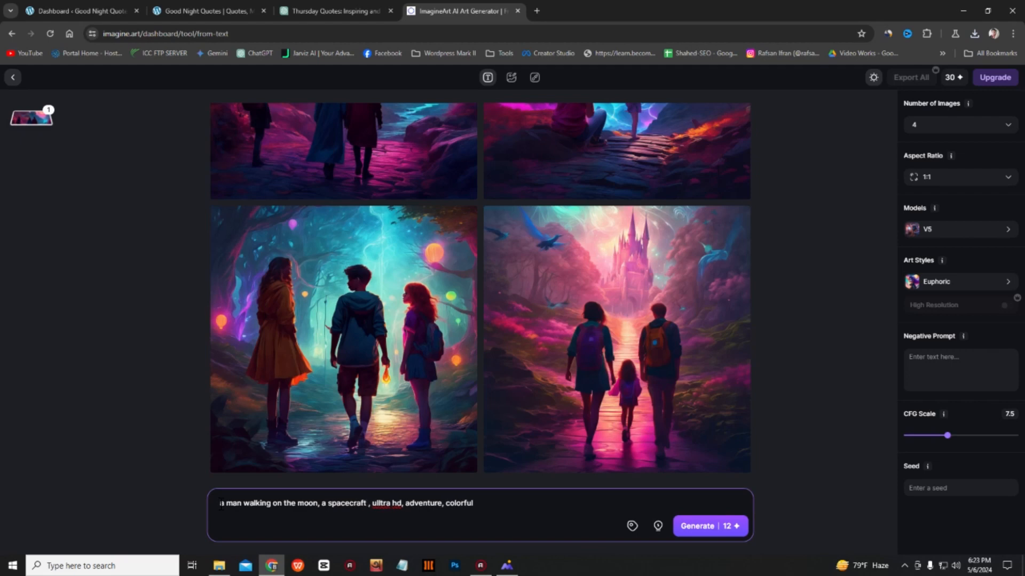
type("ehind")
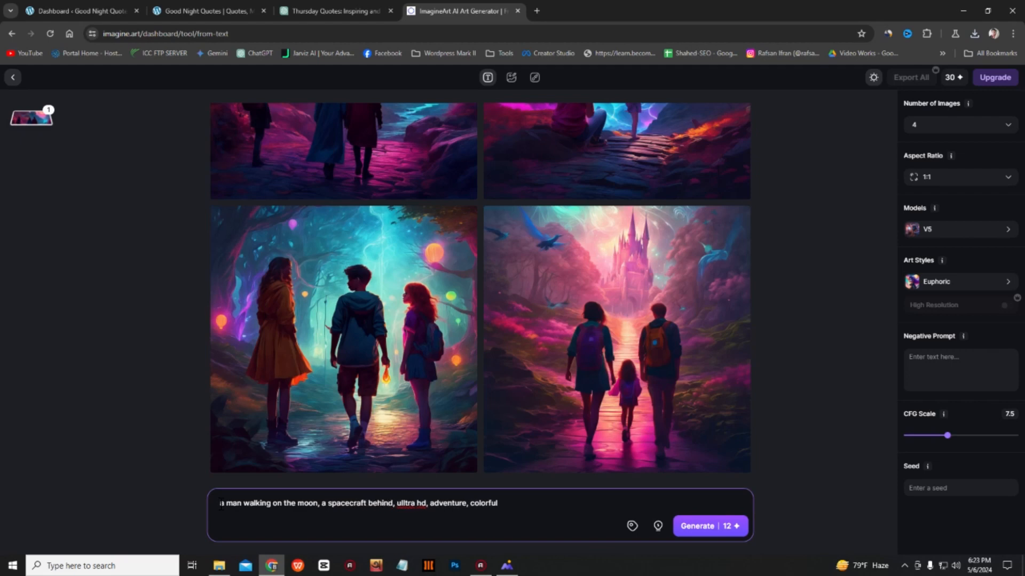
type(" him")
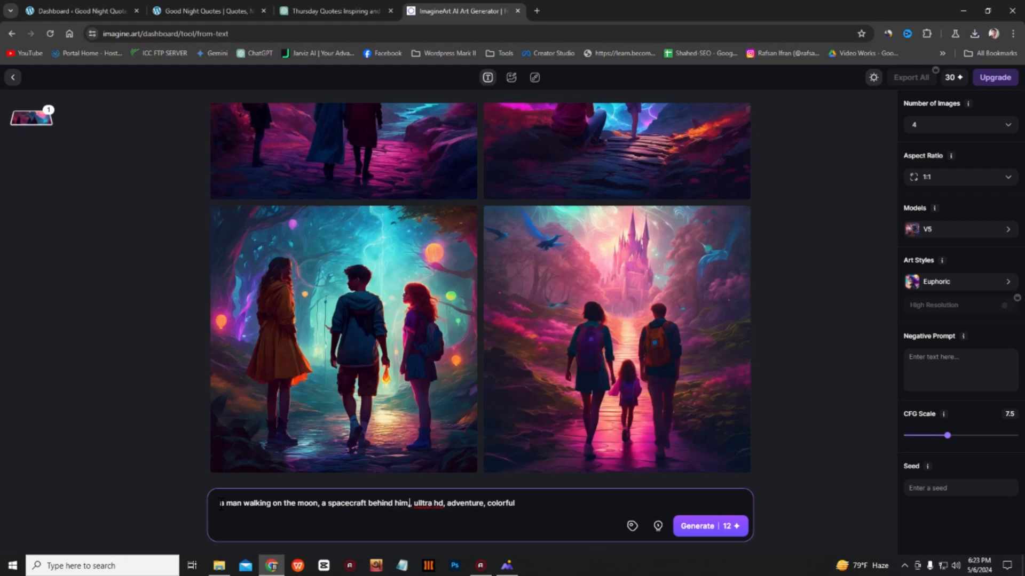
Add ", and a background view of earth" to the prompt after the spacecraft description.
type(", ari")
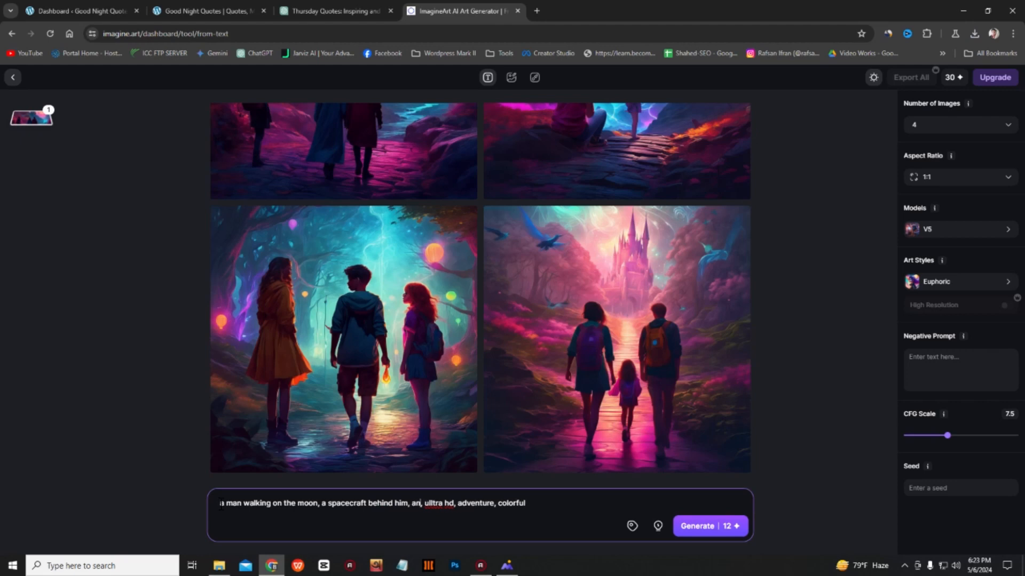
type("d a backgrou")
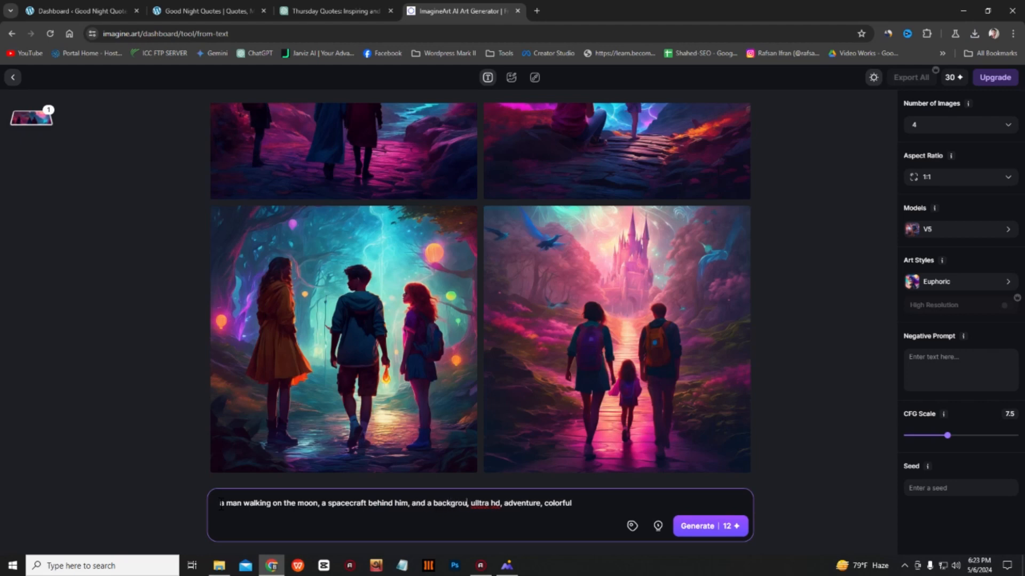
type("nd")
type(" view of")
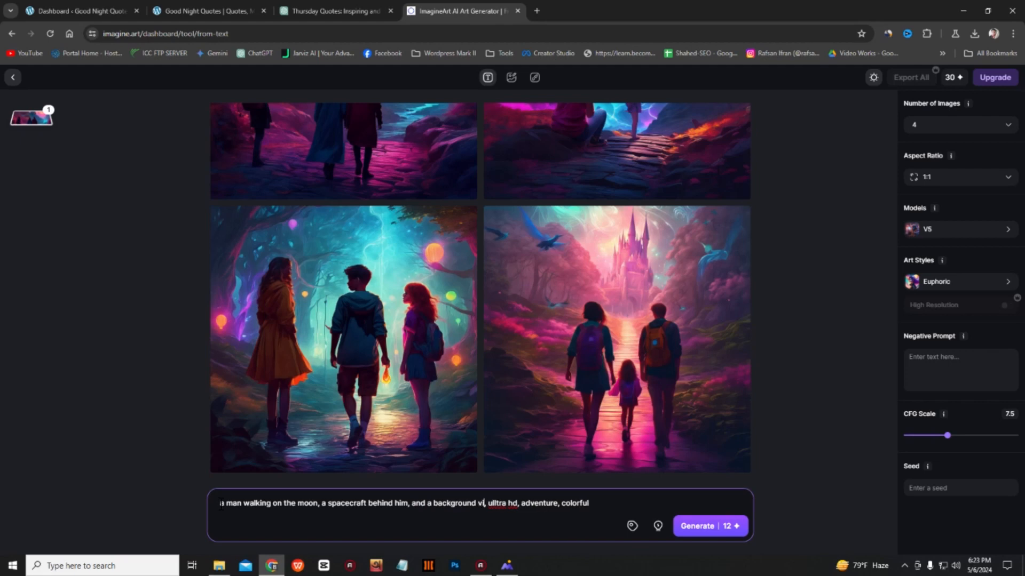
type(" eath")
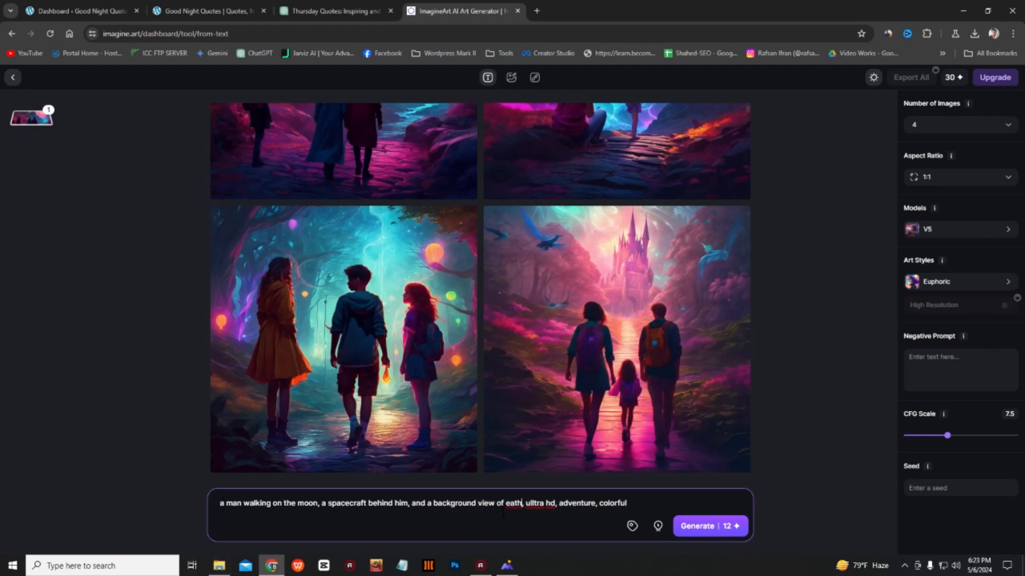
type("r")
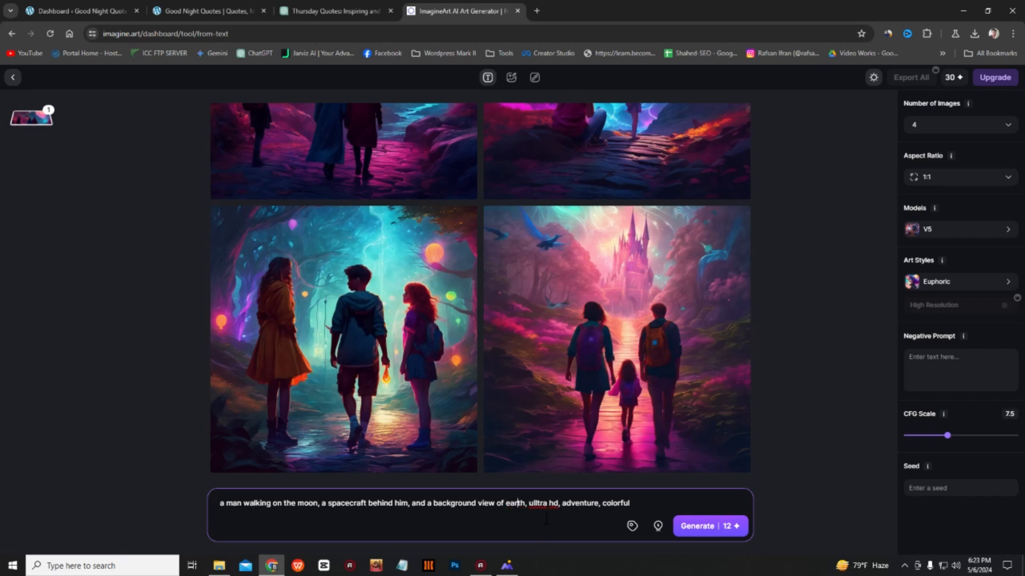
Correct "ulltra" to "ultra" and replace "adventure" with "cinematic", so the prompt ends with "ultra hd, cinematic, colorful".
key("BackSpace")
mouse_move(560, 504)
left_mouse_down()
mouse_move(598, 504)
mouse_move(564, 504)
left_mouse_up()
key("BackSpace")
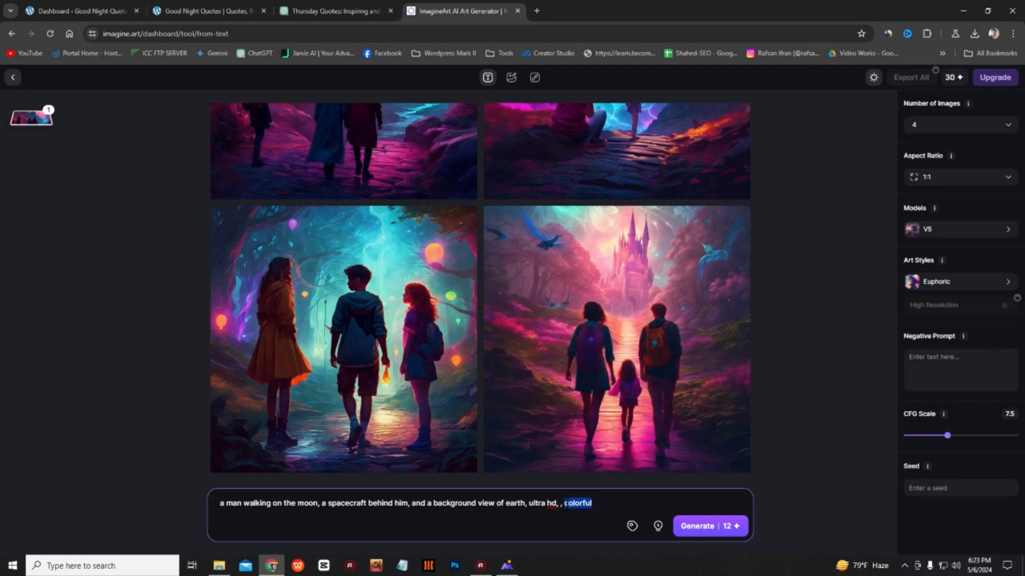
key("BackSpace")
type("cinematic, colorfu")
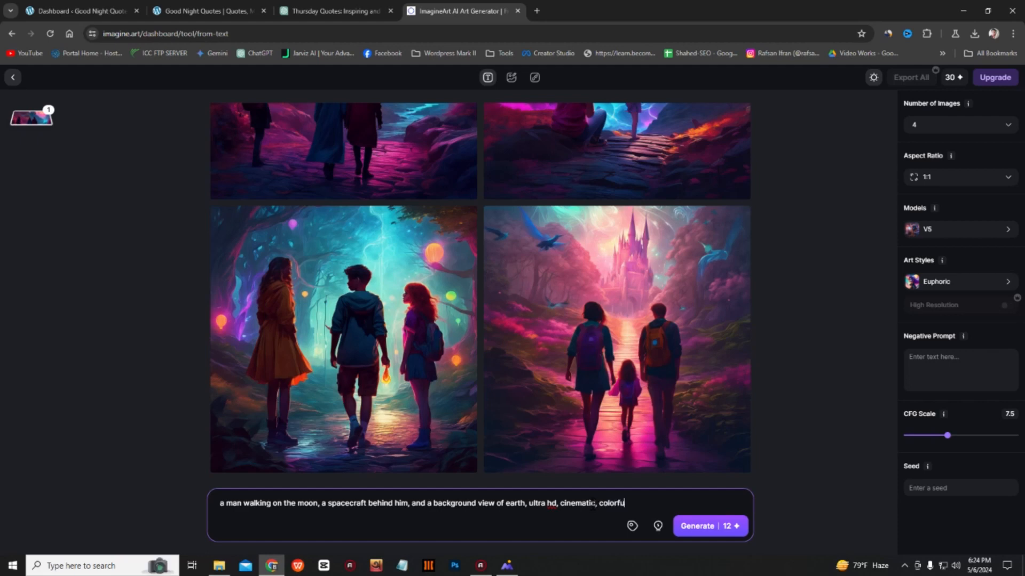
left_click(807, 430)
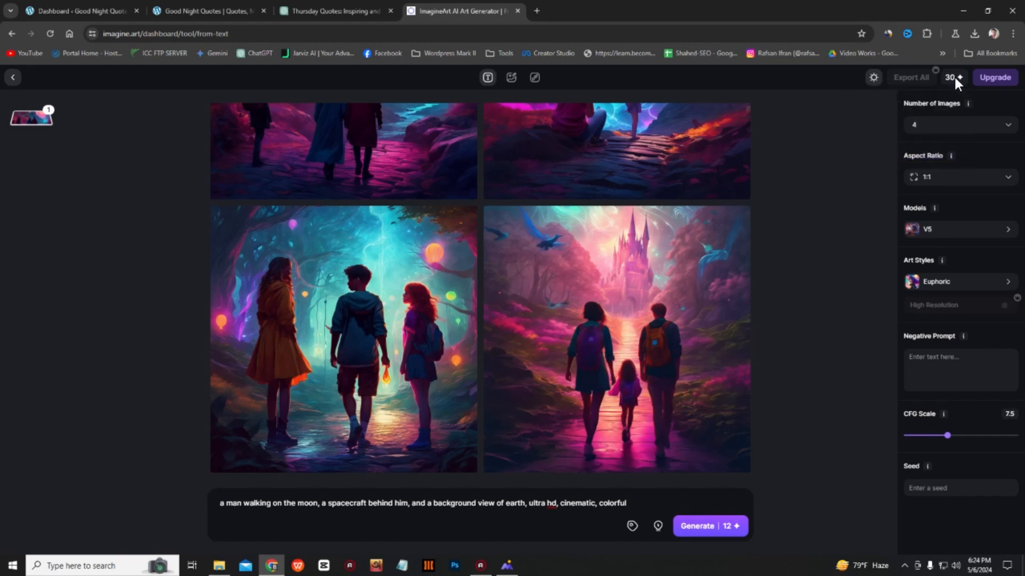
Generate the images from the moon-walk prompt and look over the results as they load.
mouse_move(944, 80)
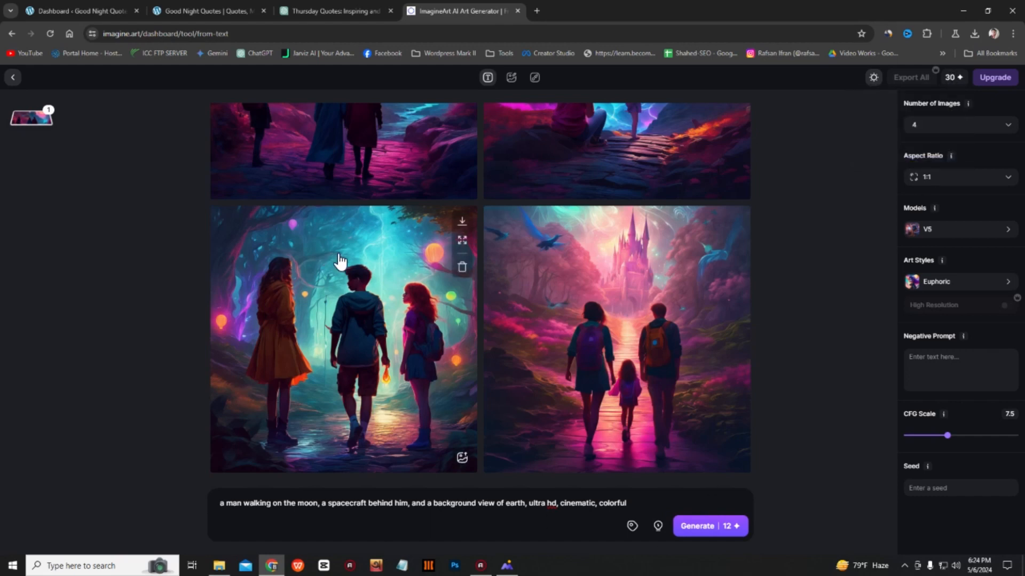
left_click(708, 528)
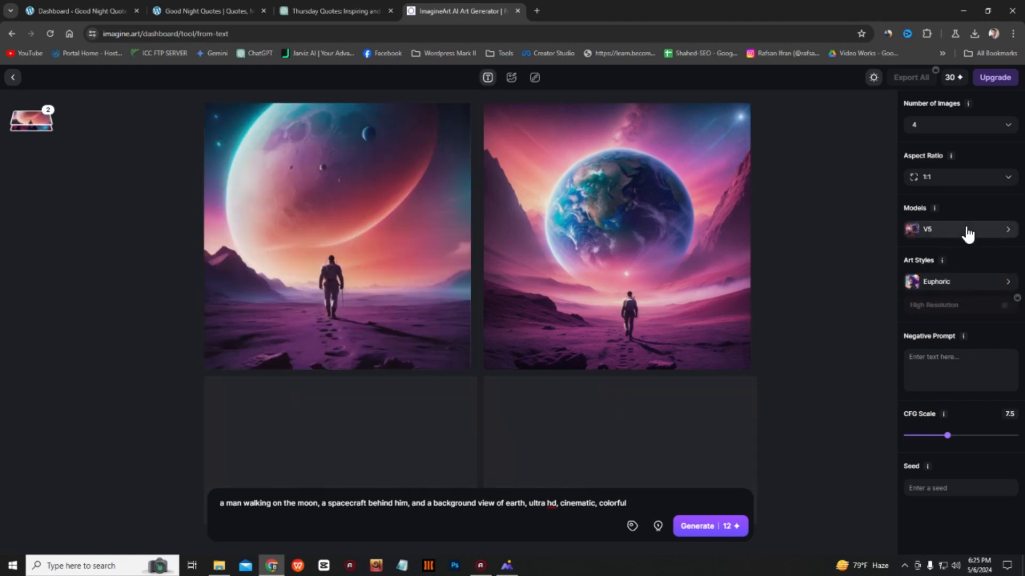
scroll(393, 278, "down", 3)
scroll(516, 308, "up", 3)
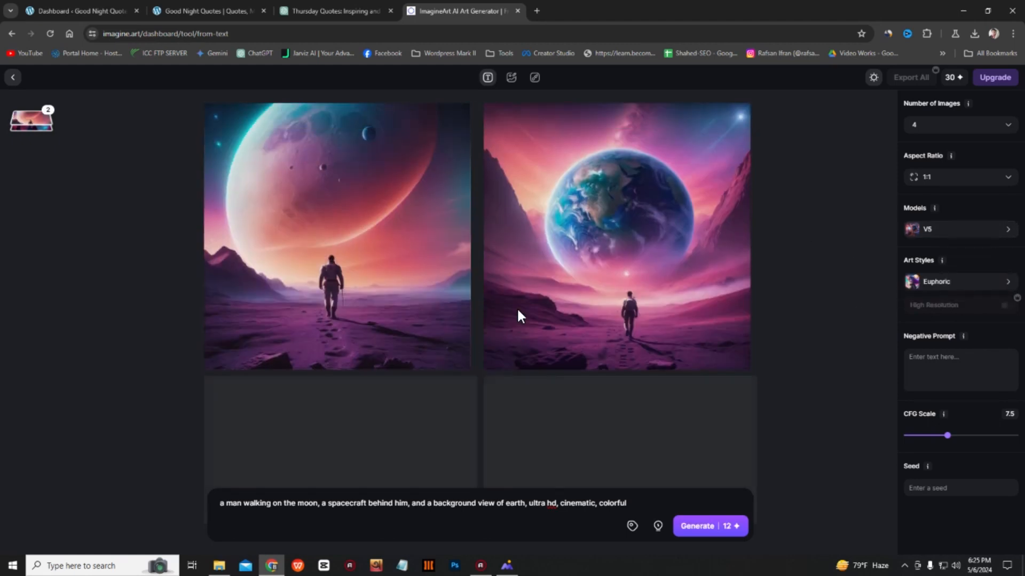
scroll(517, 306, "down", 4)
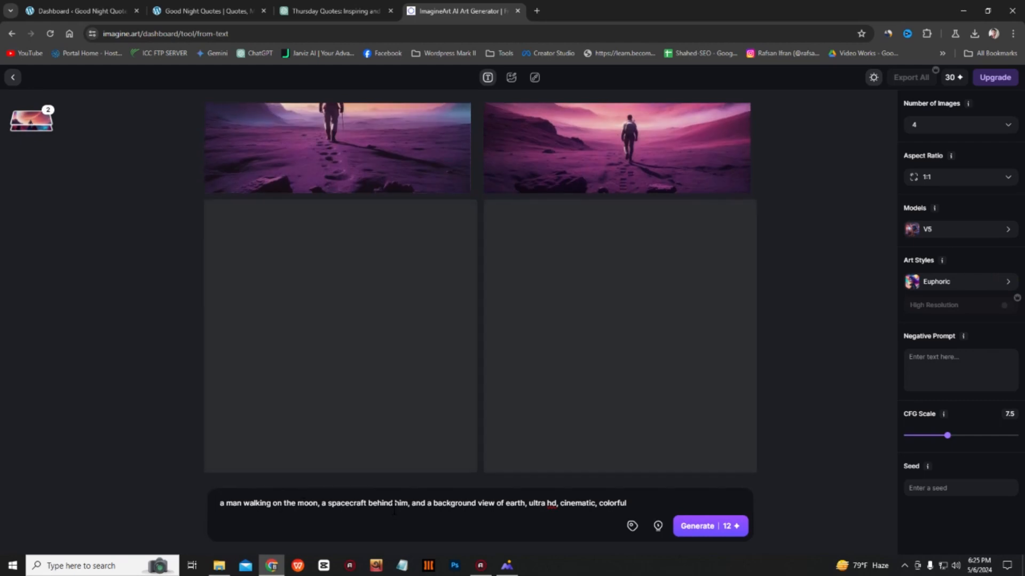
scroll(337, 316, "up", 3)
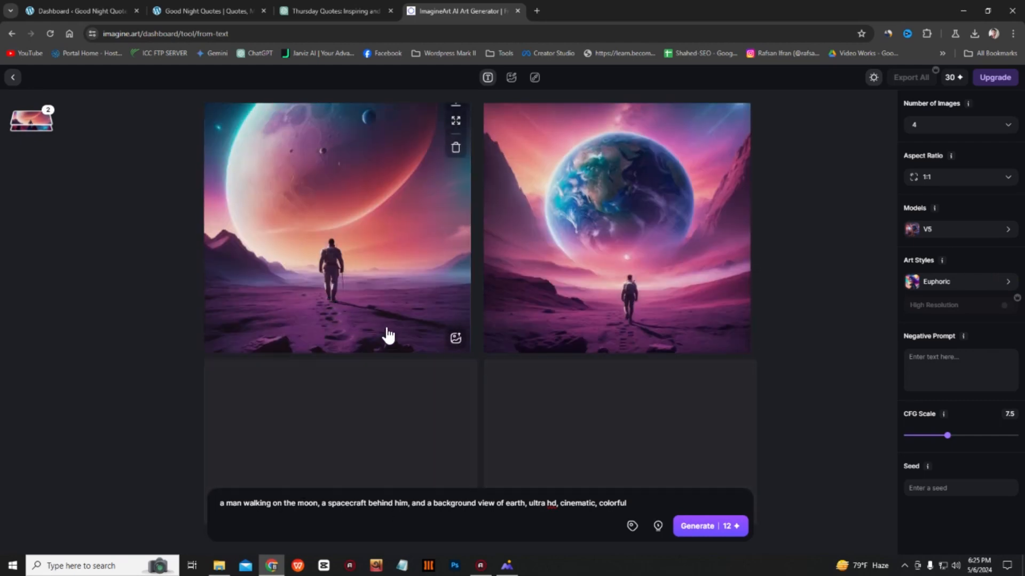
scroll(475, 296, "up", 1)
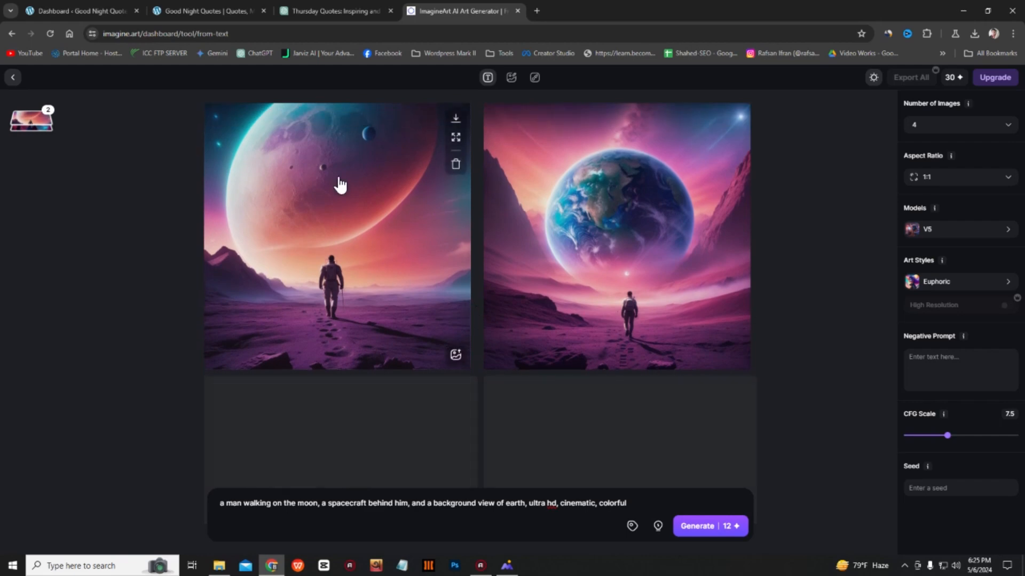
Examine the moon-walk image with the blue Earth at full size and return to the results.
left_click(644, 222)
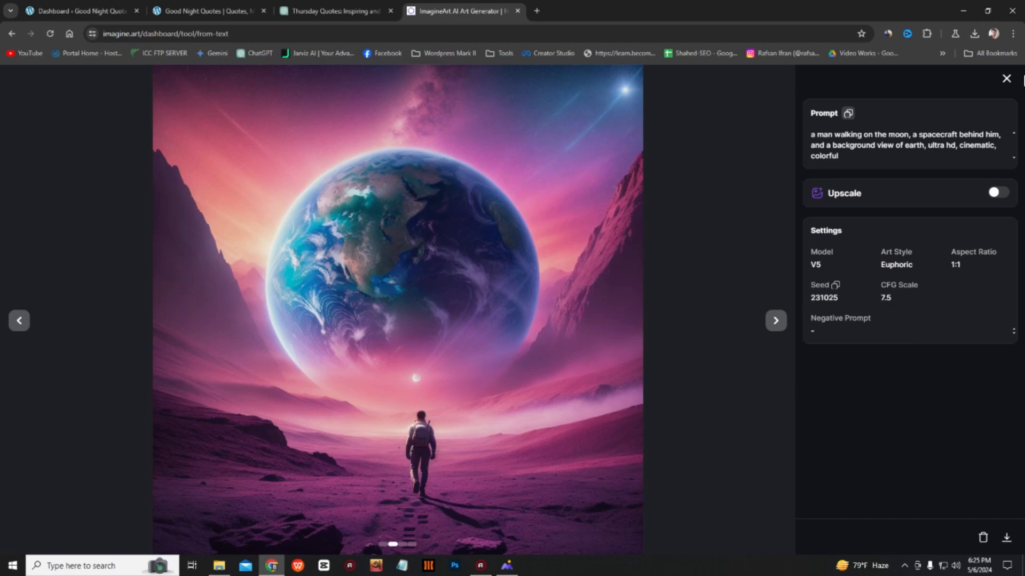
left_click(1007, 78)
scroll(546, 285, "down", 3)
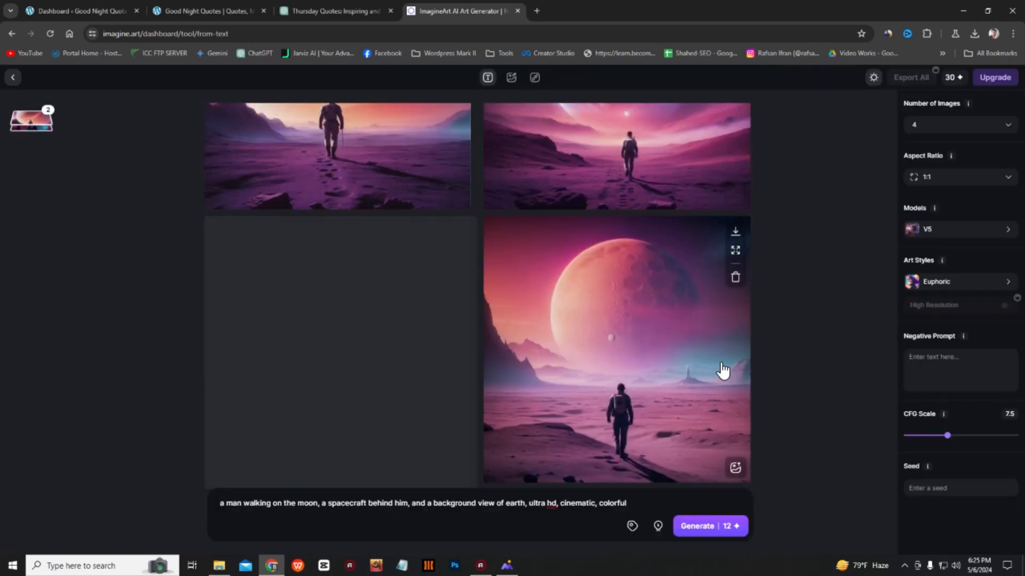
Open the image with the pink-orange moon at full size, browse through the whole moon-walk set, and close the viewer.
left_click(620, 366)
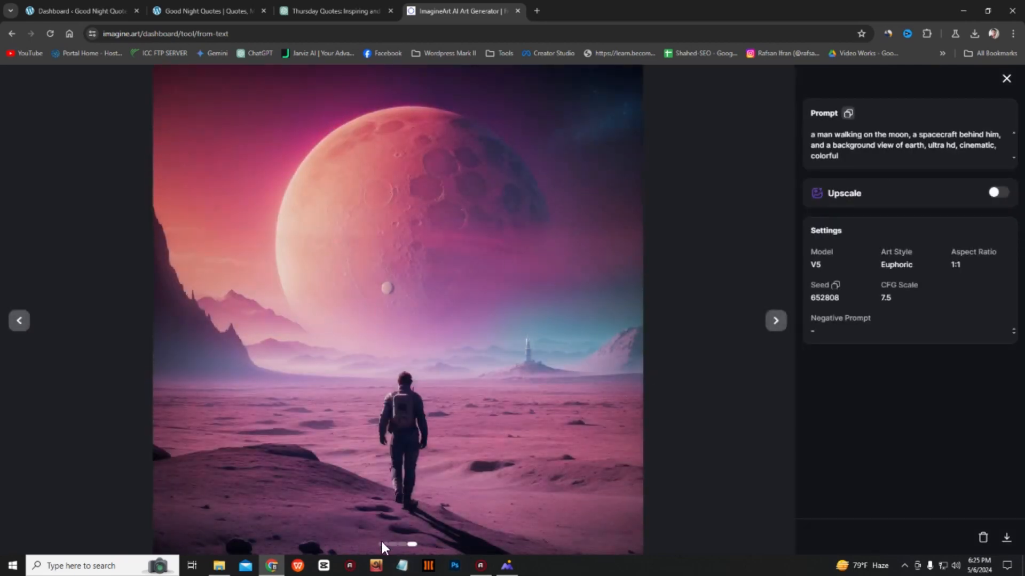
left_click(776, 326)
left_click(776, 323)
left_click(777, 323)
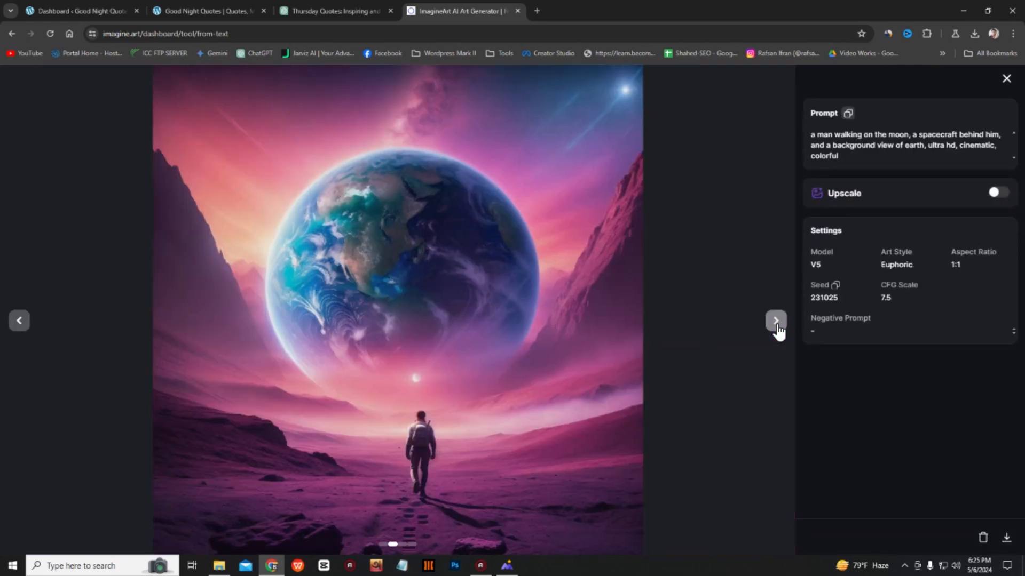
left_click(777, 323)
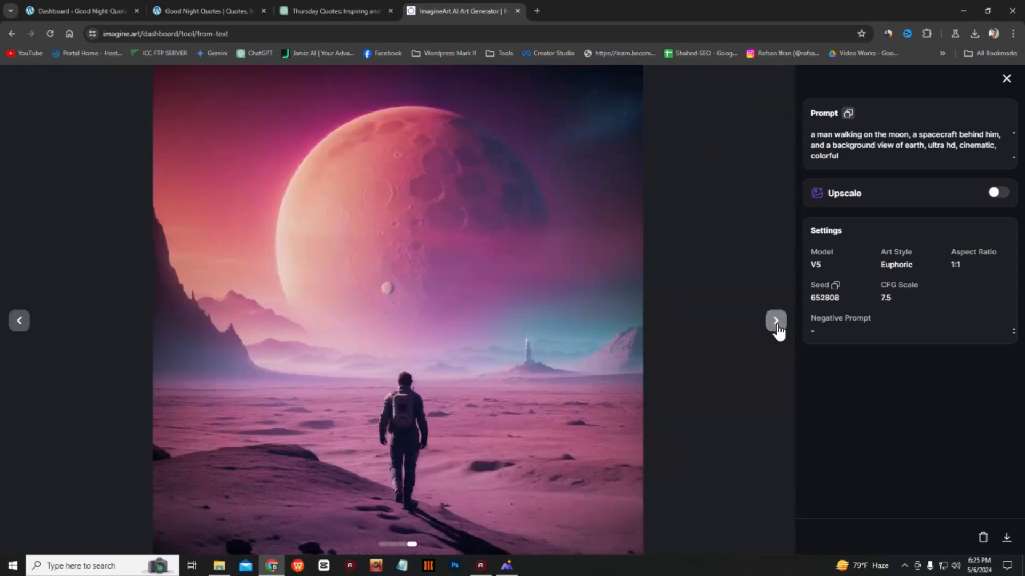
left_click(777, 323)
left_click(776, 323)
left_click(777, 323)
left_click(777, 323)
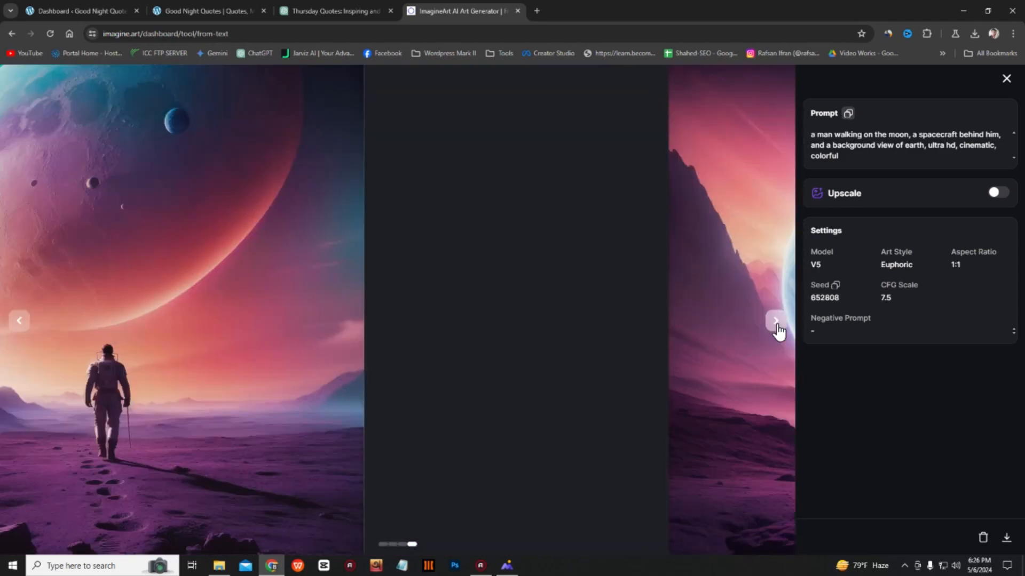
left_click(776, 323)
left_click(777, 322)
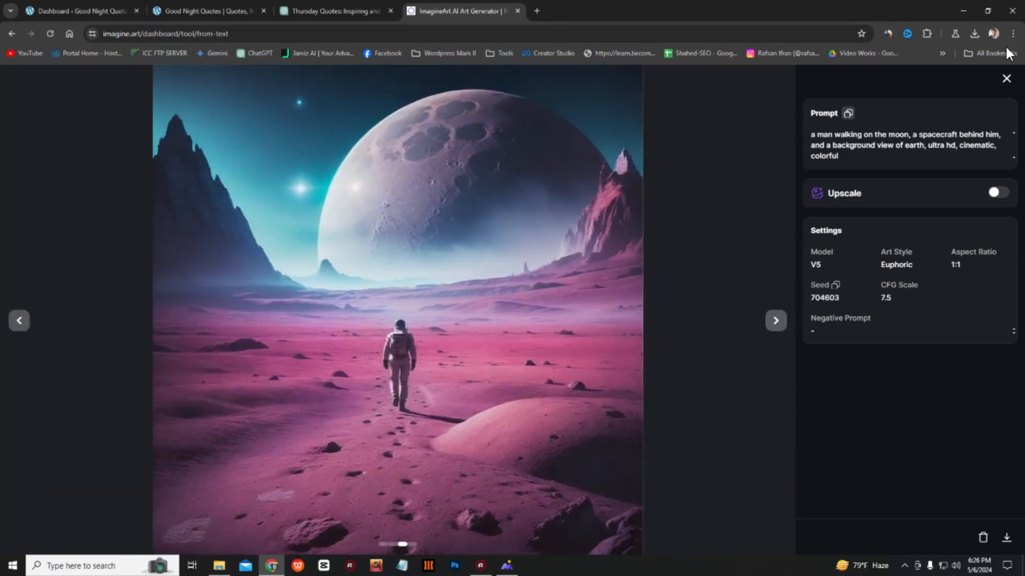
left_click(1006, 78)
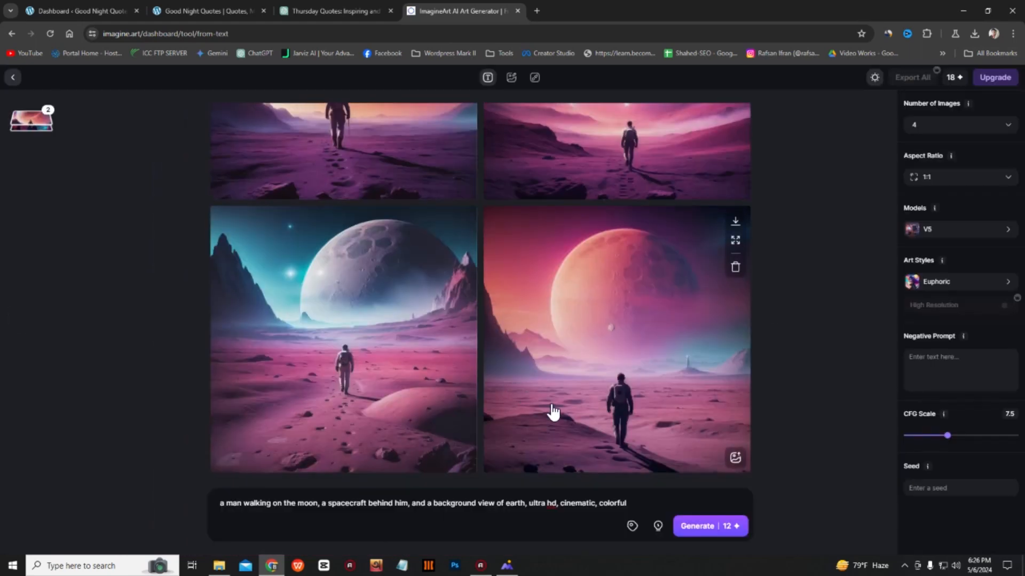
Replace the whole moon-walk prompt with "a student studding in the street".
left_click_drag(629, 503, 178, 462)
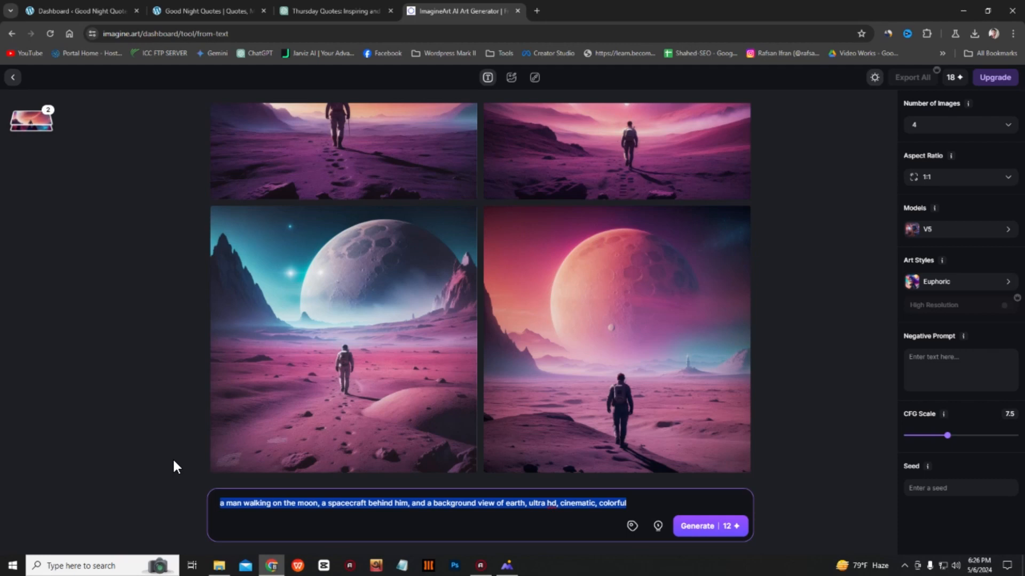
key("BackSpace")
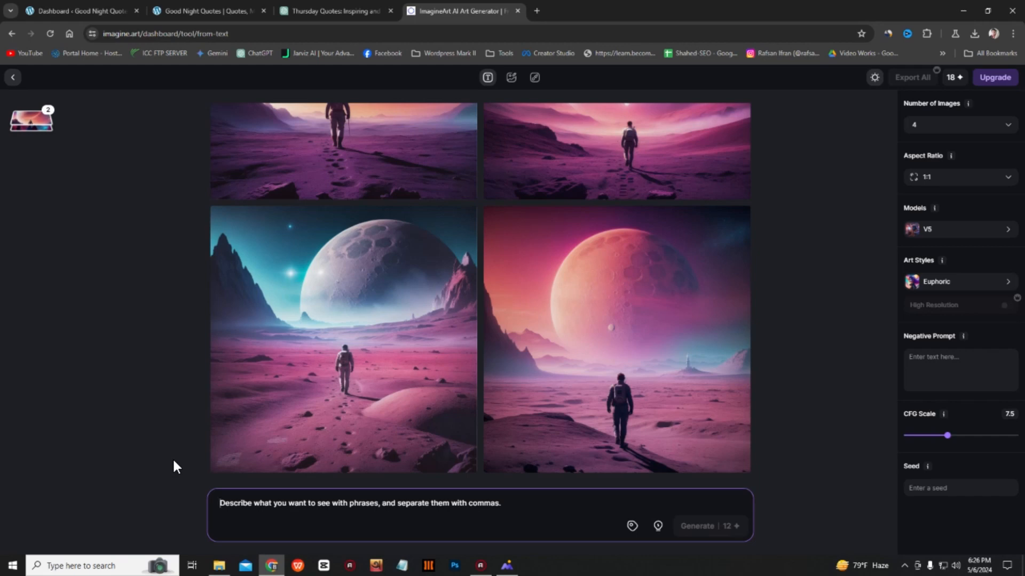
type("a student")
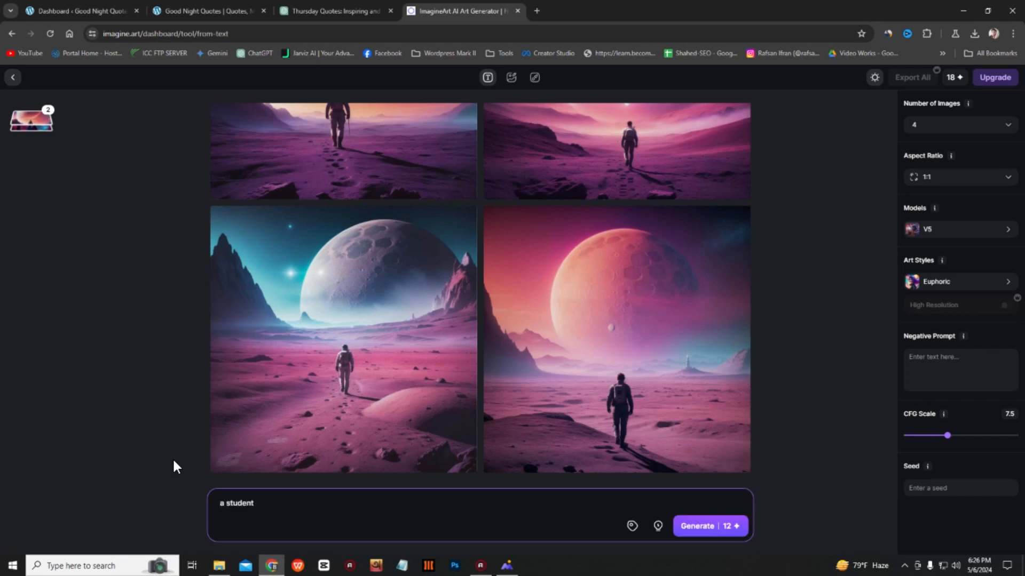
type(" studing inthe ste")
key("BackSpace")
type("reet")
double_click(267, 504)
right_click(256, 509)
left_click(279, 308)
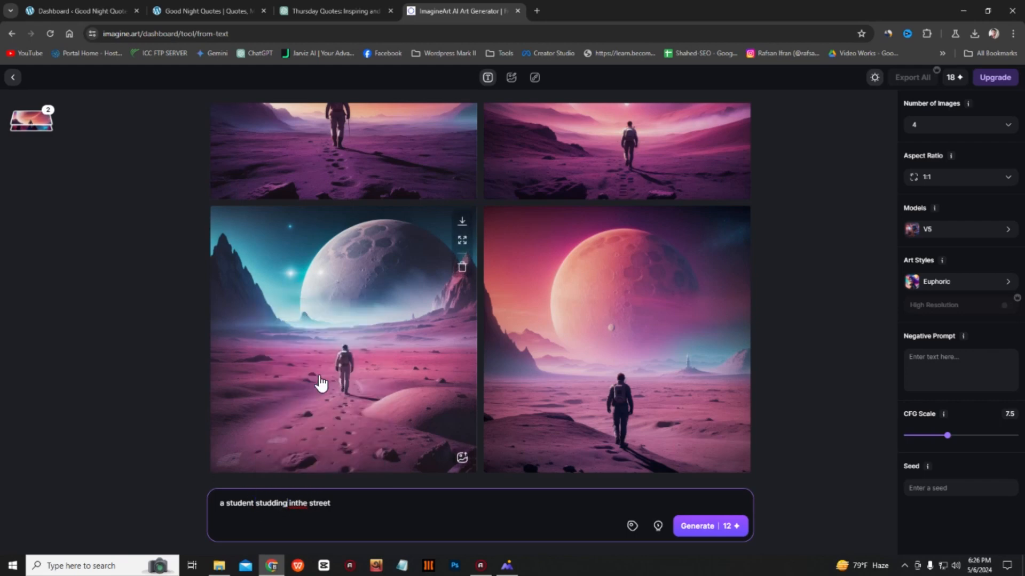
left_click(296, 503)
left_click(348, 506)
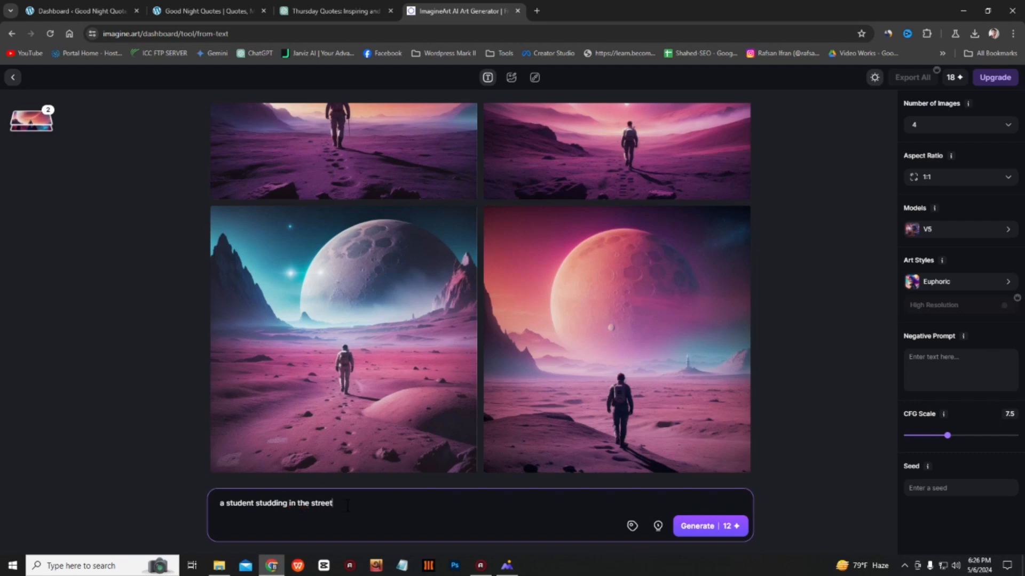
Extend the prompt with "for his education in the uk, a background view of Big ben and a uk flag".
type("for his education in the uk, a backgro")
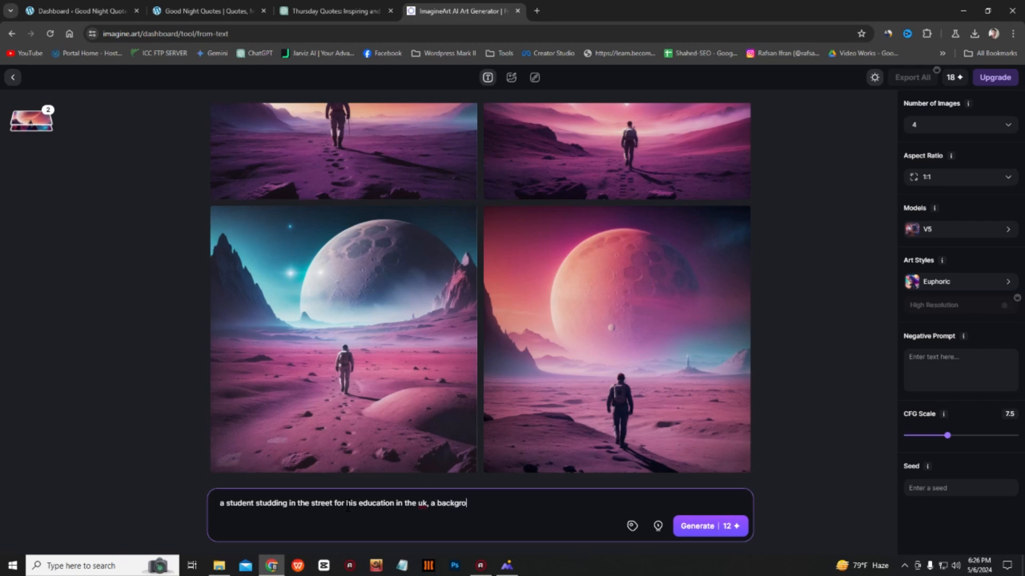
type("und view of u")
type("Big b")
type("en in thwe")
type("and")
type(" a uk flag")
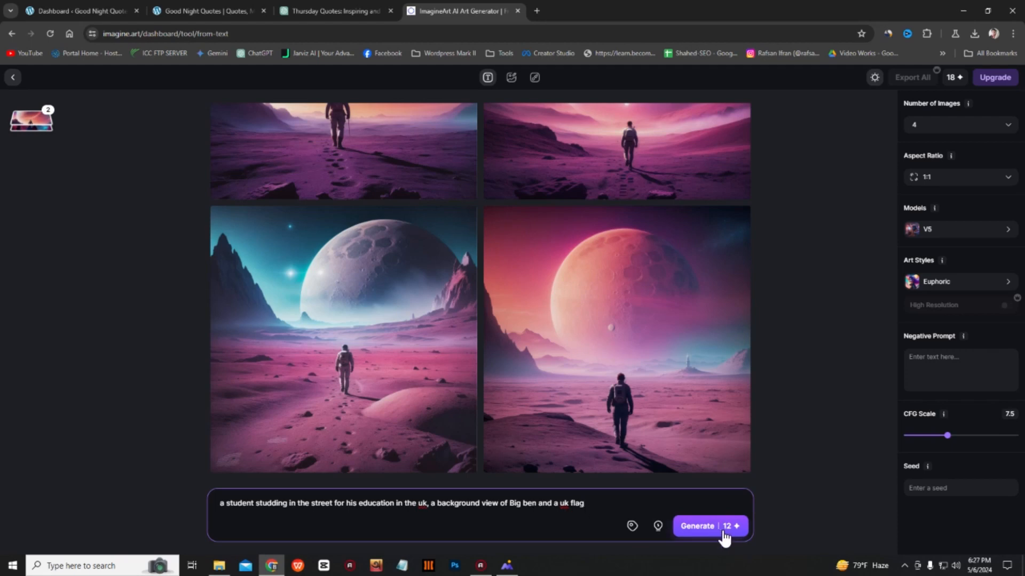
Check the remaining credits and generate the images from the student prompt.
scroll(657, 313, "up", 3)
scroll(793, 310, "down", 3)
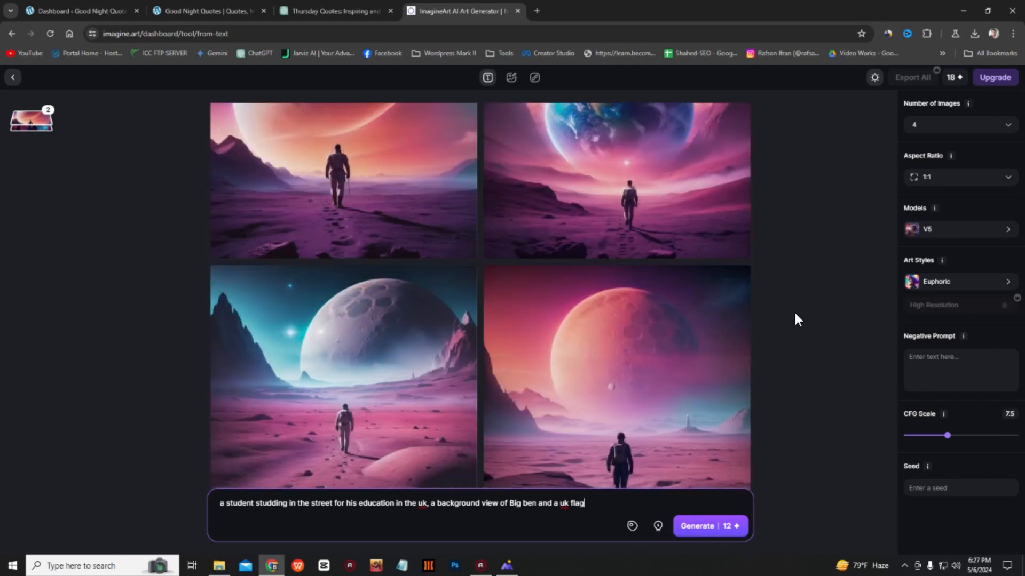
mouse_move(958, 74)
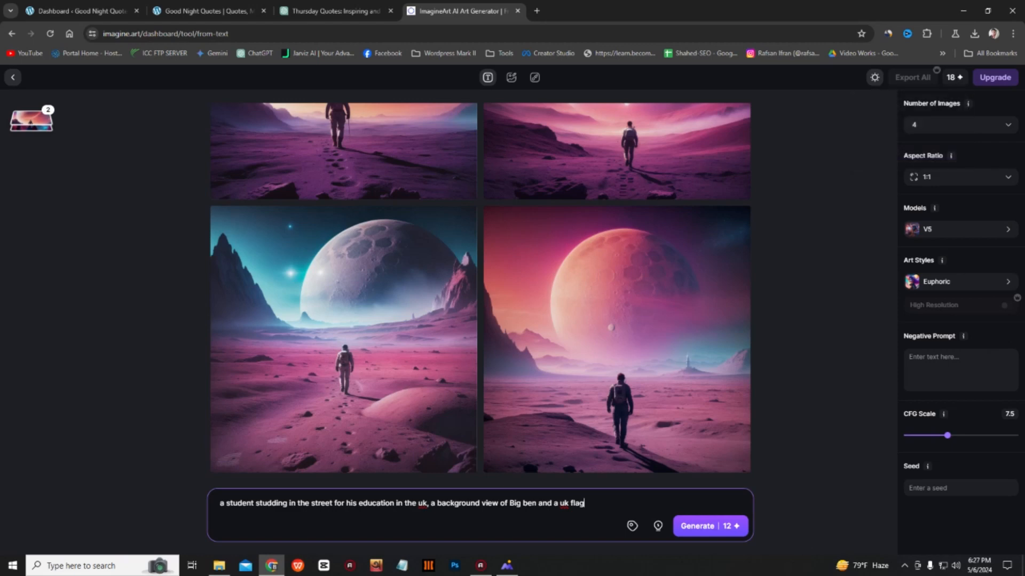
left_click(716, 530)
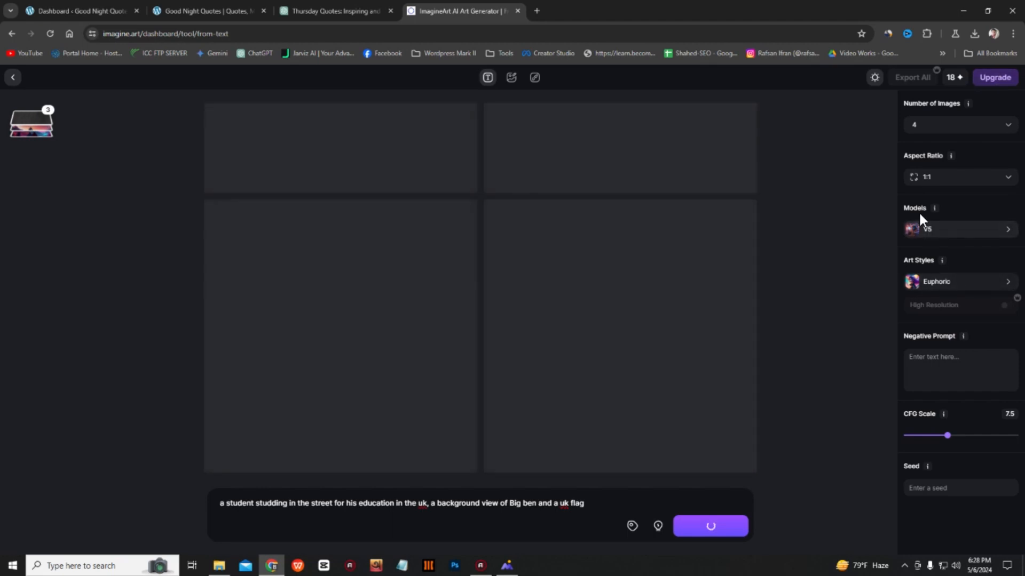
Look through all the available art styles and close the list without choosing another one.
left_click(936, 238)
left_click(940, 285)
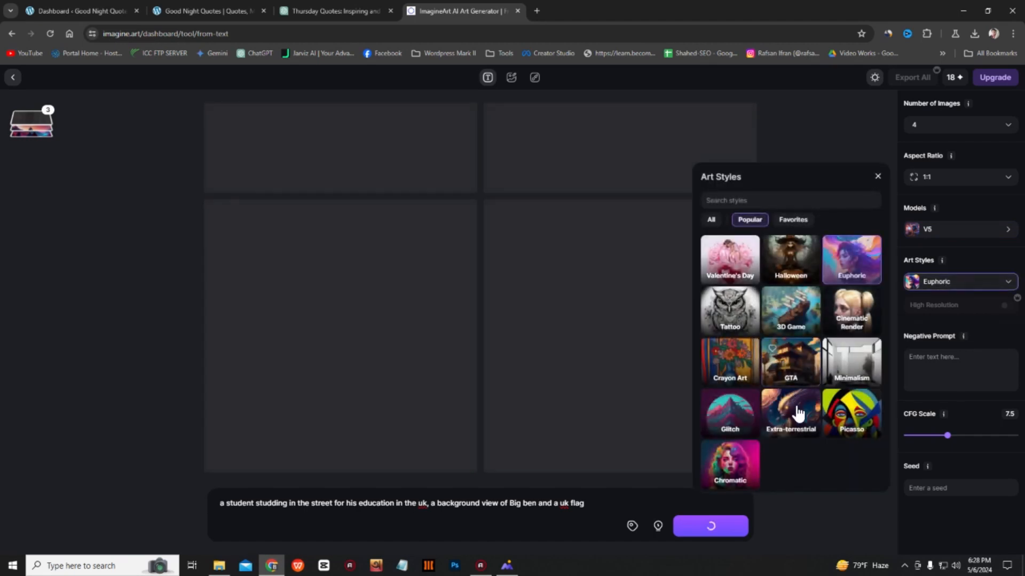
left_click(712, 221)
scroll(821, 348, "down", 2)
scroll(819, 346, "down", 2)
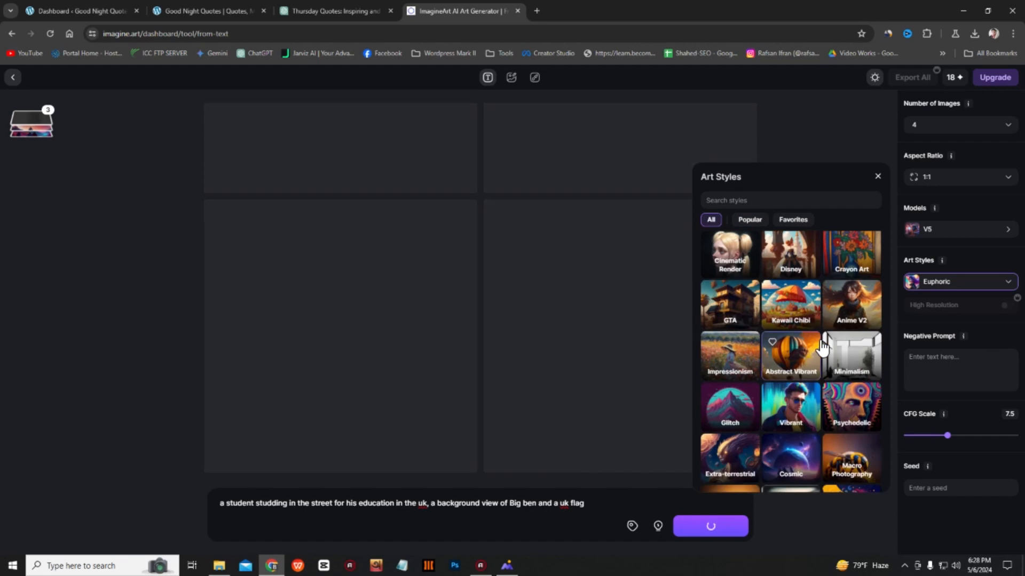
scroll(818, 345, "up", 6)
left_click(564, 175)
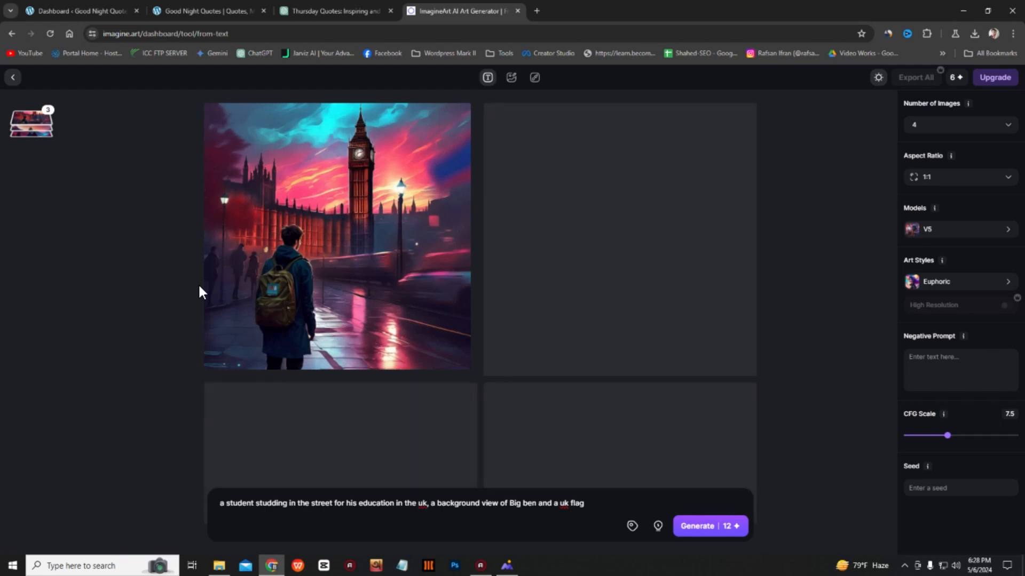
Examine the first student image with Big Ben at full size, close it, and look over the newly generated results.
mouse_move(369, 231)
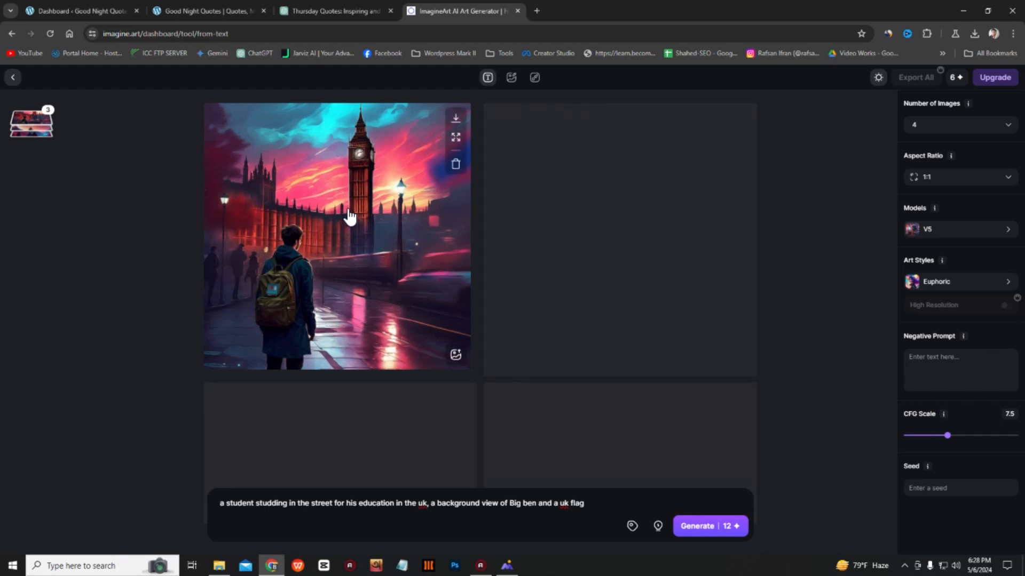
left_click(341, 253)
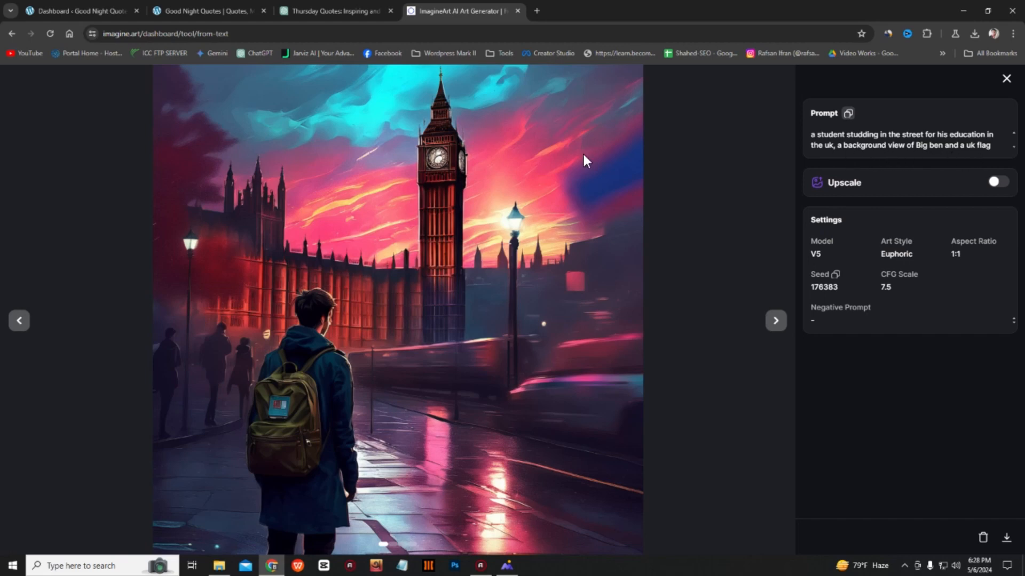
left_click(1006, 78)
scroll(438, 320, "down", 3)
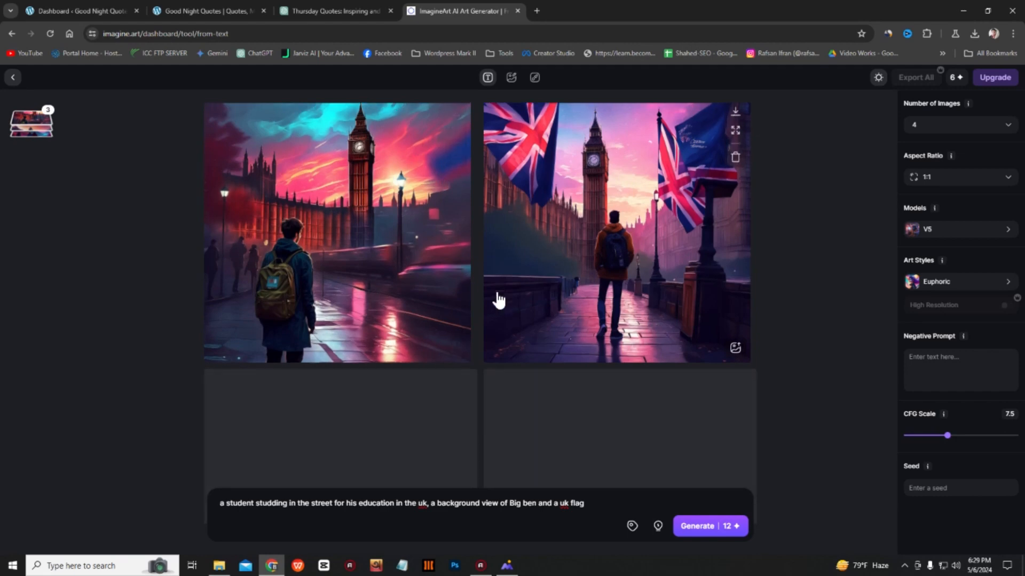
scroll(495, 294, "down", 3)
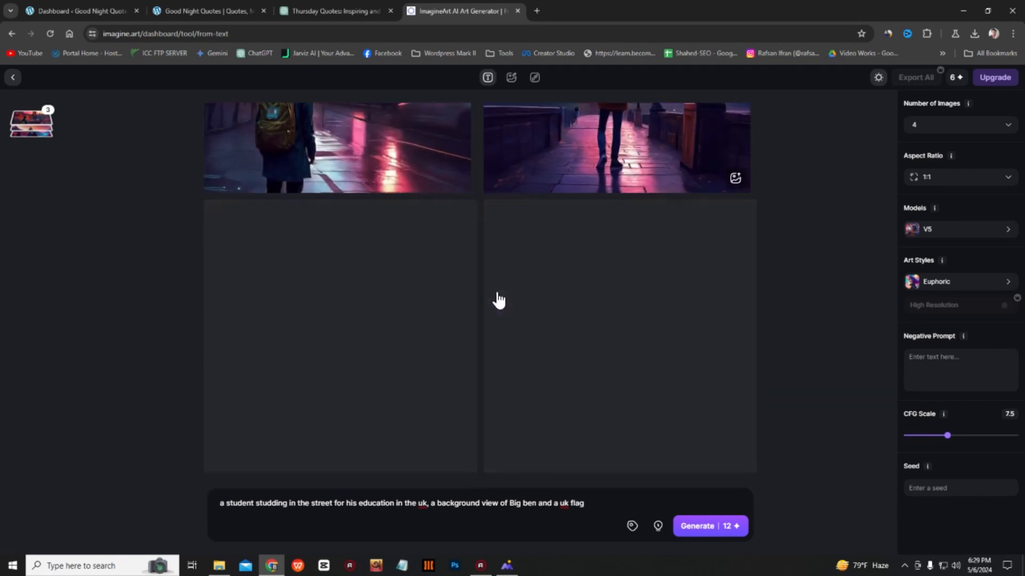
scroll(496, 294, "up", 3)
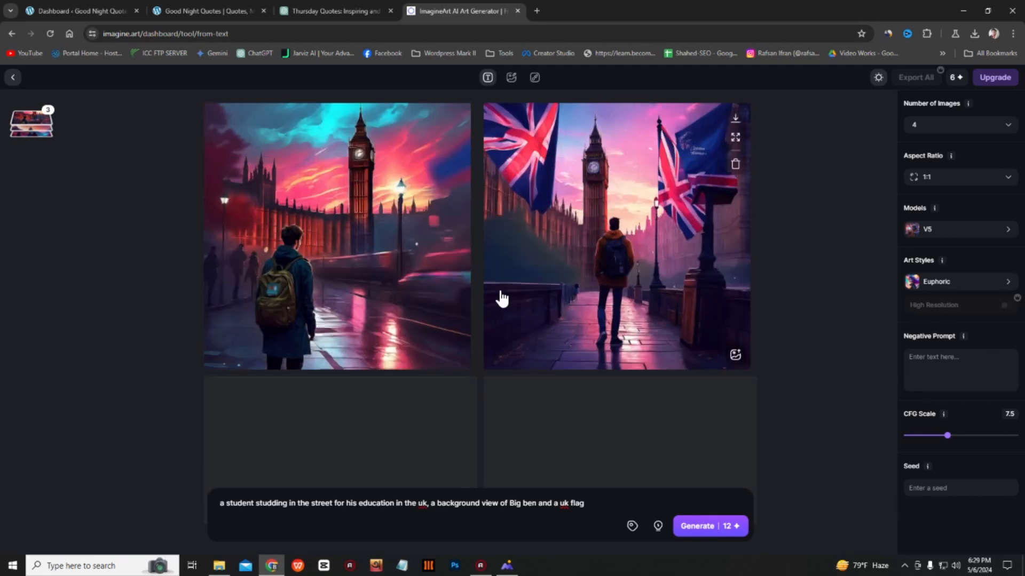
Compare the generated student images, examine the third one with the parked car at full size, and close it.
scroll(501, 298, "down", 3)
scroll(500, 295, "up", 3)
scroll(500, 297, "down", 3)
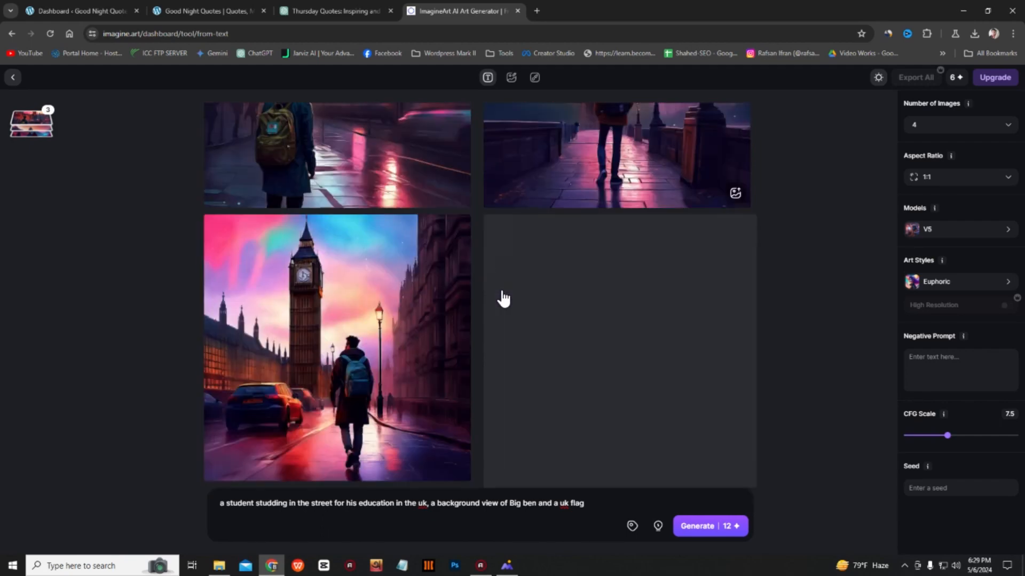
scroll(152, 272, "up", 1)
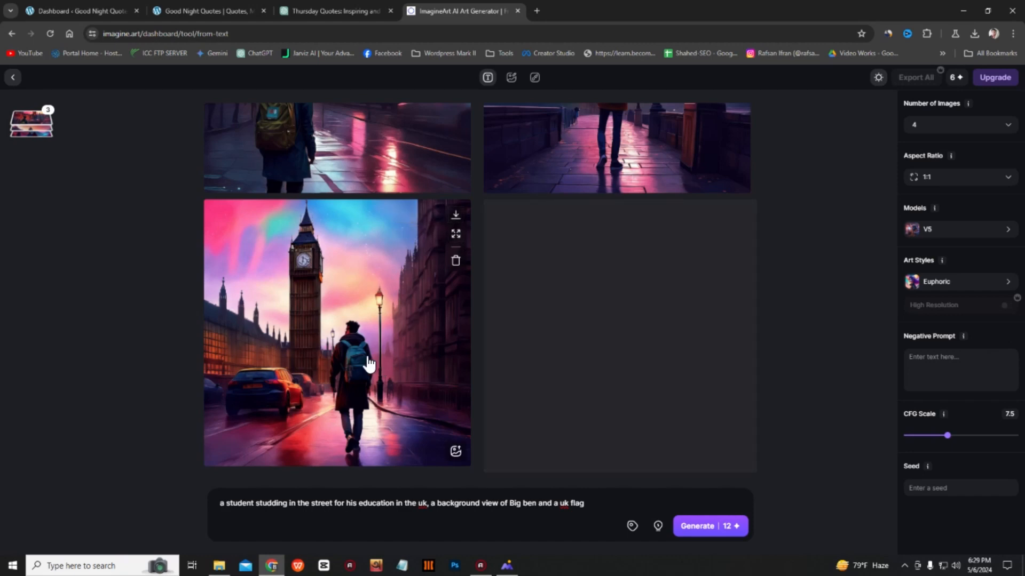
scroll(363, 363, "up", 3)
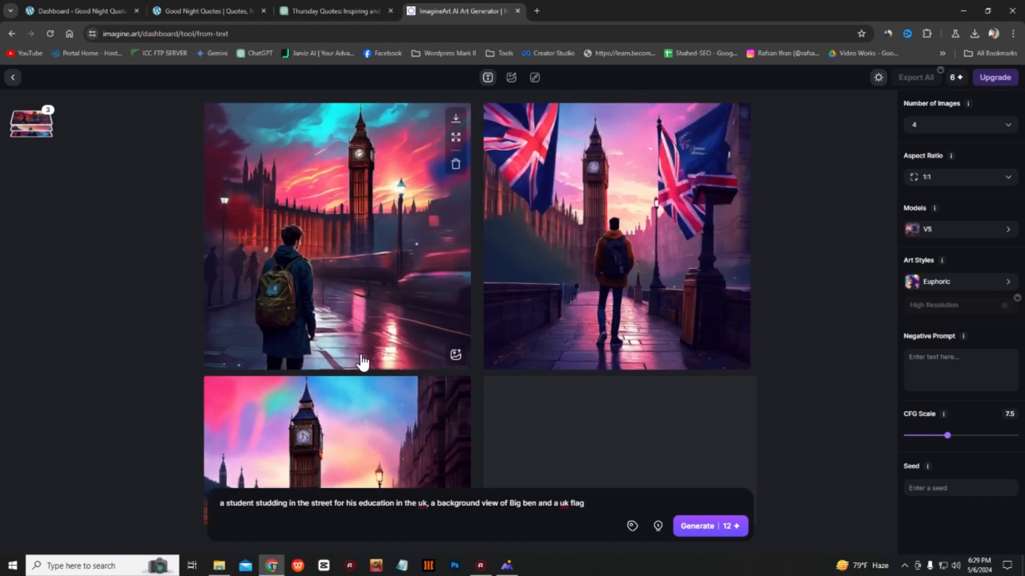
scroll(363, 362, "down", 2)
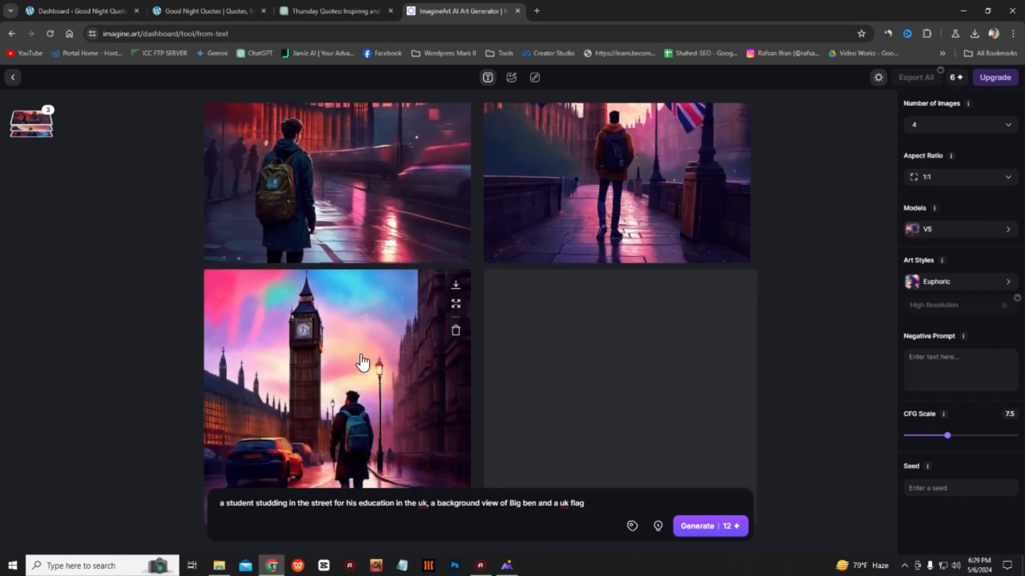
left_click(341, 380)
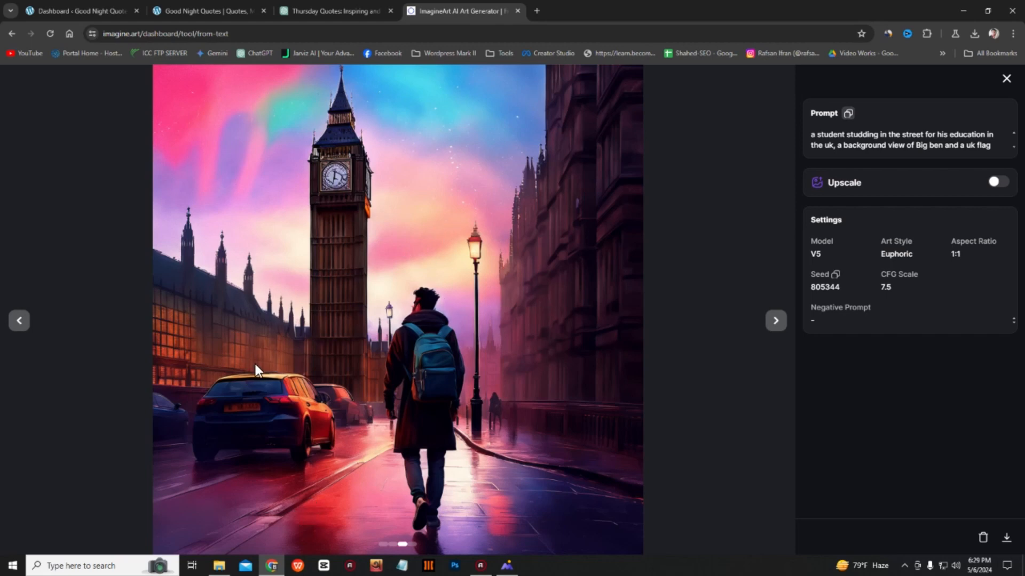
left_click(1006, 79)
scroll(318, 216, "up", 2)
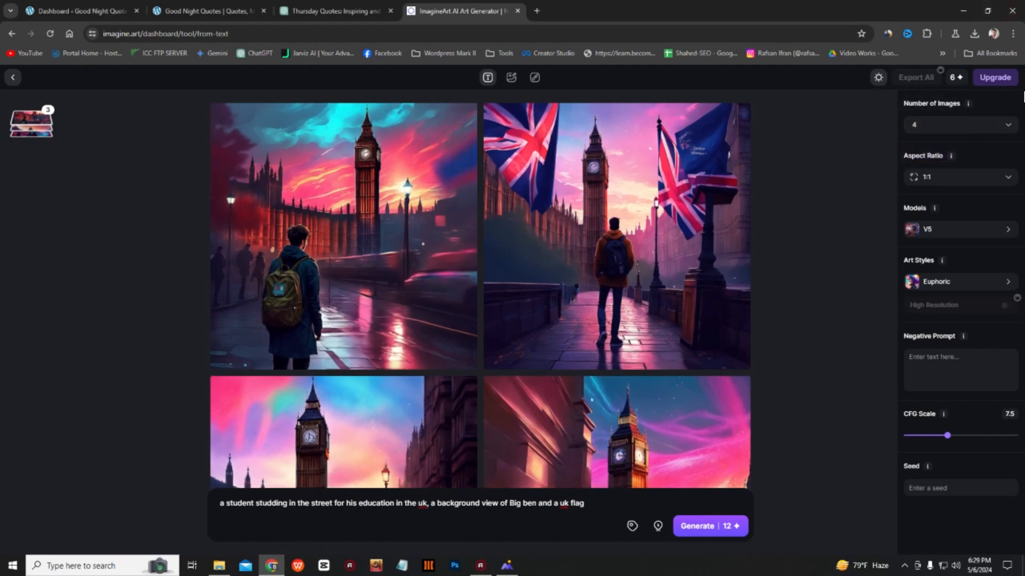
Return to the main dashboard and look over the tools offered under Explore Tools.
left_click(13, 78)
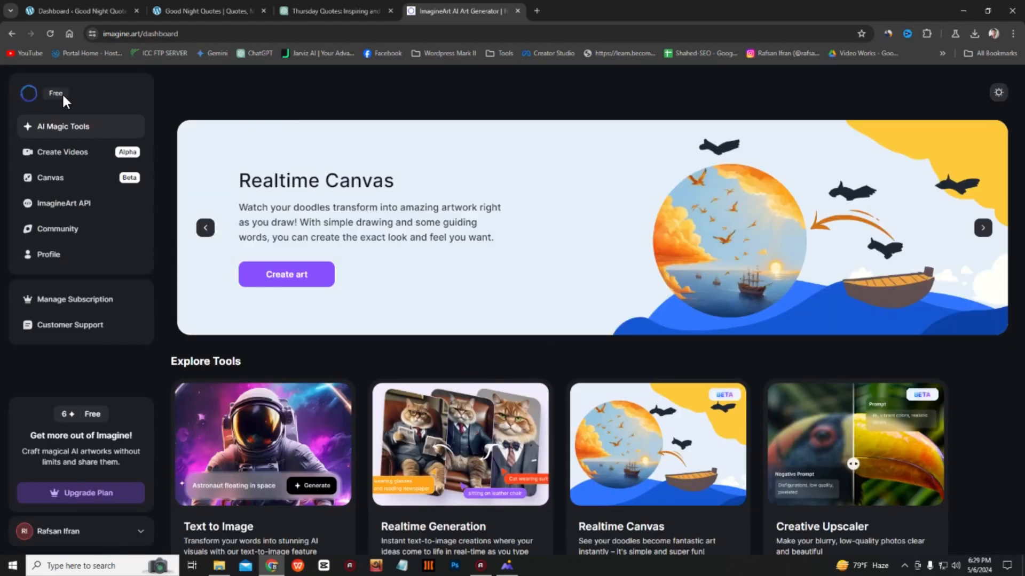
scroll(485, 252, "down", 3)
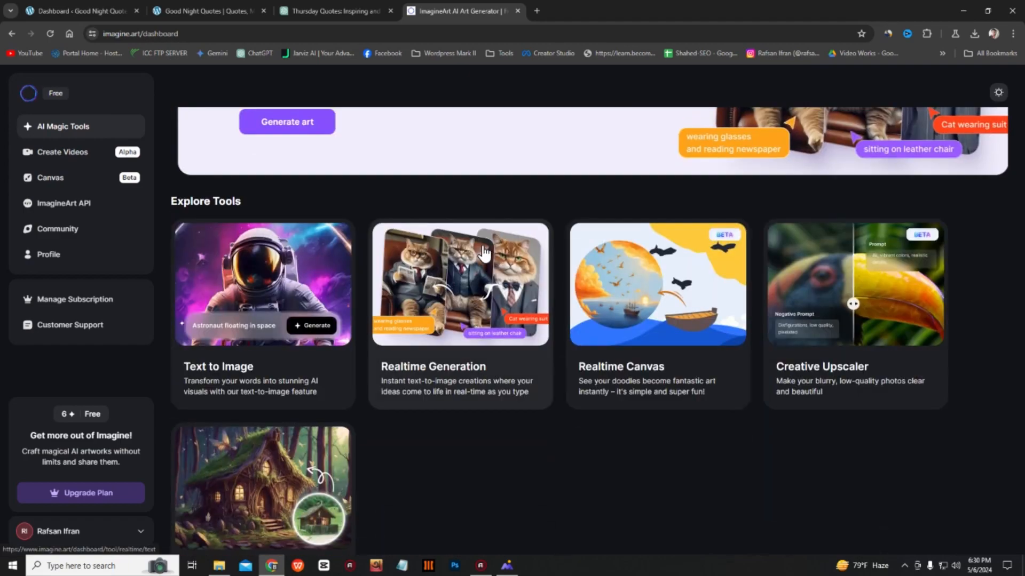
scroll(483, 248, "up", 3)
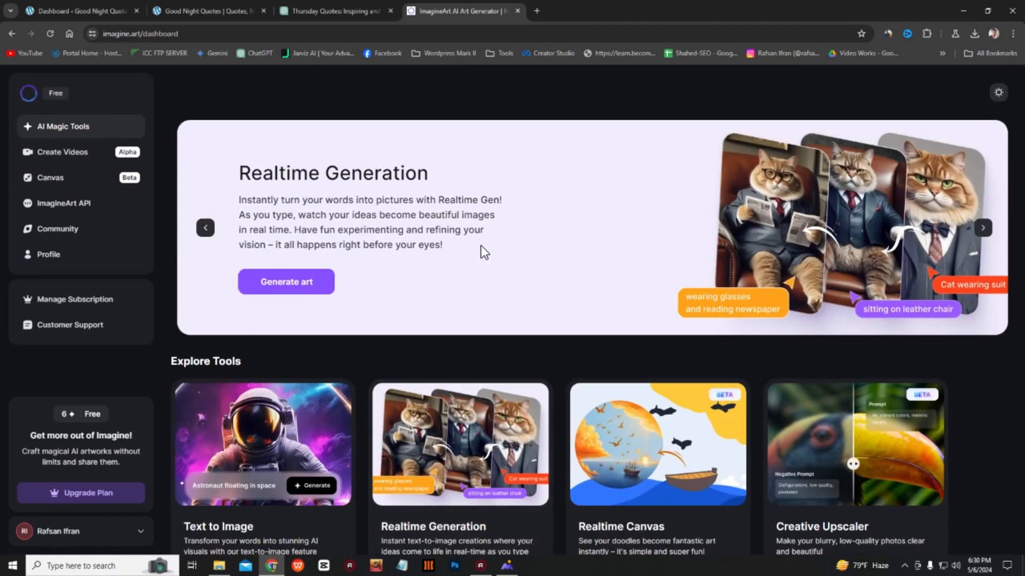